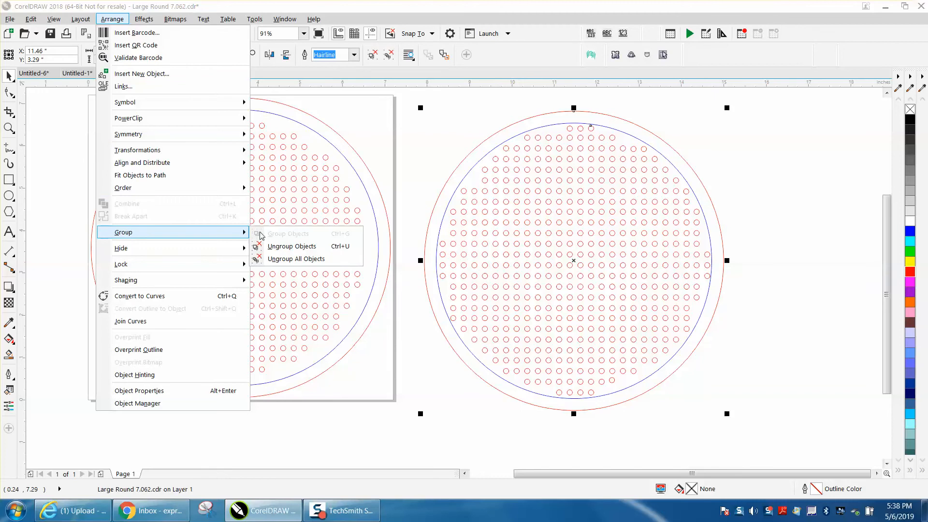
# Ungroup the round design beside the page and select individual small circles inside it
pyautogui.click(281, 247)
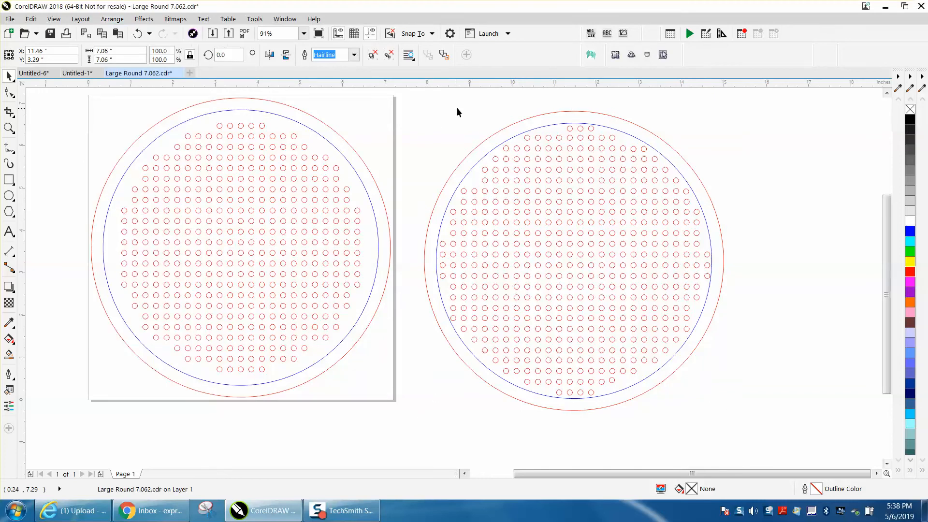
pyautogui.click(569, 128)
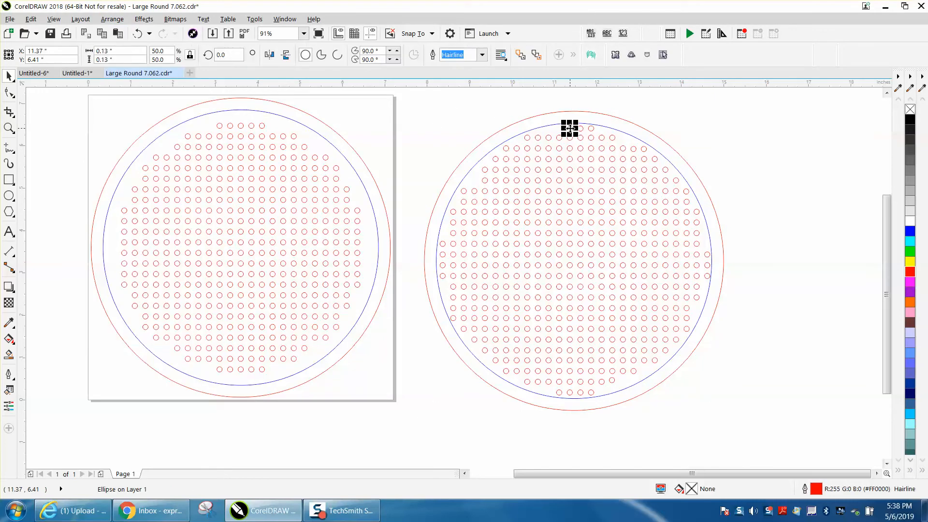
pyautogui.click(644, 149)
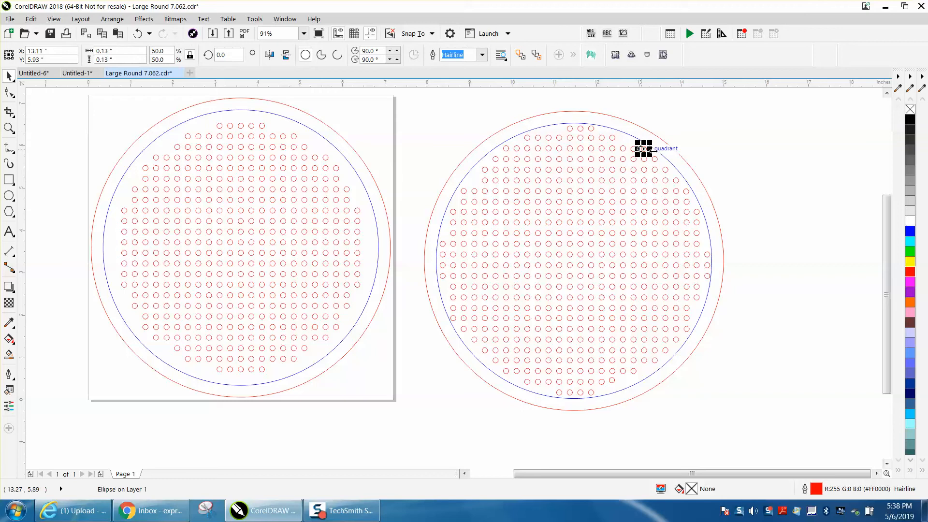
# Step through the small circles of the ungrouped design one after another to inspect them as separate objects
pyautogui.press('Tab')
pyautogui.press('Tab')
pyautogui.press('Tab')
pyautogui.press('Tab')
pyautogui.press('Tab')
pyautogui.press('Tab')
pyautogui.press('Tab')
pyautogui.press('Tab')
pyautogui.press('Tab')
pyautogui.press('Tab')
pyautogui.press('Tab')
pyautogui.press('Tab')
pyautogui.press('Tab')
pyautogui.press('Tab')
pyautogui.press('Tab')
pyautogui.press('Tab')
pyautogui.press('Tab')
pyautogui.press('Tab')
pyautogui.press('Tab')
pyautogui.press('Tab')
pyautogui.press('Tab')
pyautogui.press('Tab')
pyautogui.press('Tab')
pyautogui.press('Tab')
pyautogui.press('Tab')
pyautogui.press('Tab')
pyautogui.press('Tab')
pyautogui.press('Tab')
pyautogui.press('Tab')
pyautogui.press('Tab')
pyautogui.press('Tab')
pyautogui.press('Tab')
pyautogui.press('Tab')
pyautogui.press('Tab')
pyautogui.press('Tab')
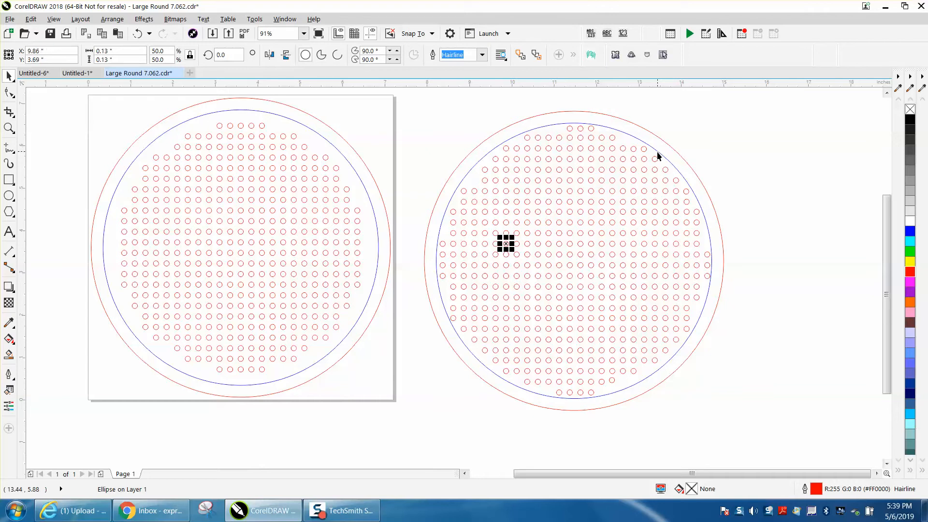
pyautogui.press('Tab')
pyautogui.moveTo(408, 96); pyautogui.dragTo(410, 103)
pyautogui.moveTo(465, 224); pyautogui.dragTo(465, 225)
pyautogui.click(279, 20)
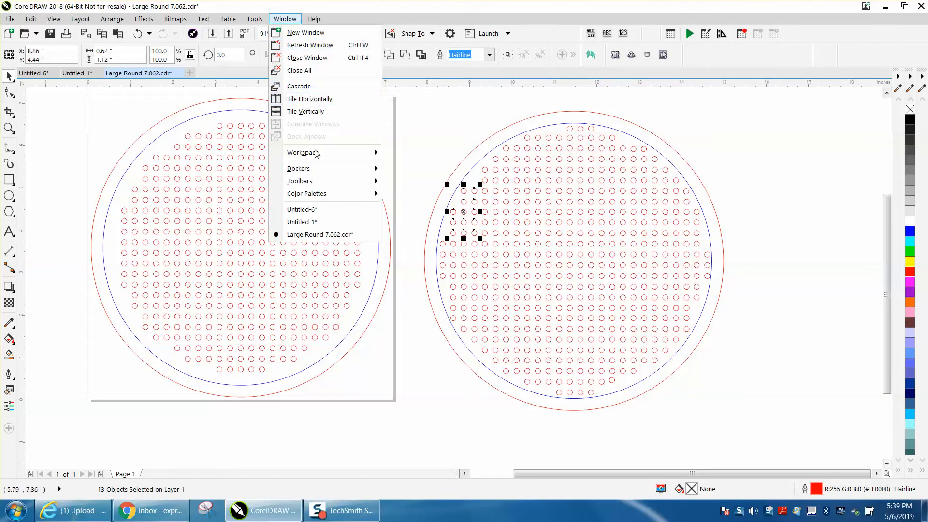
pyautogui.moveTo(317, 171)
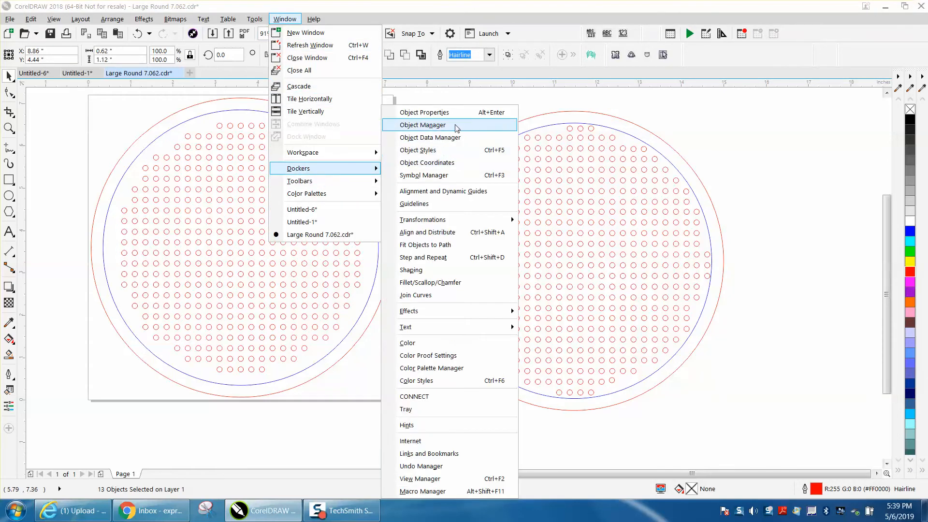
pyautogui.click(568, 100)
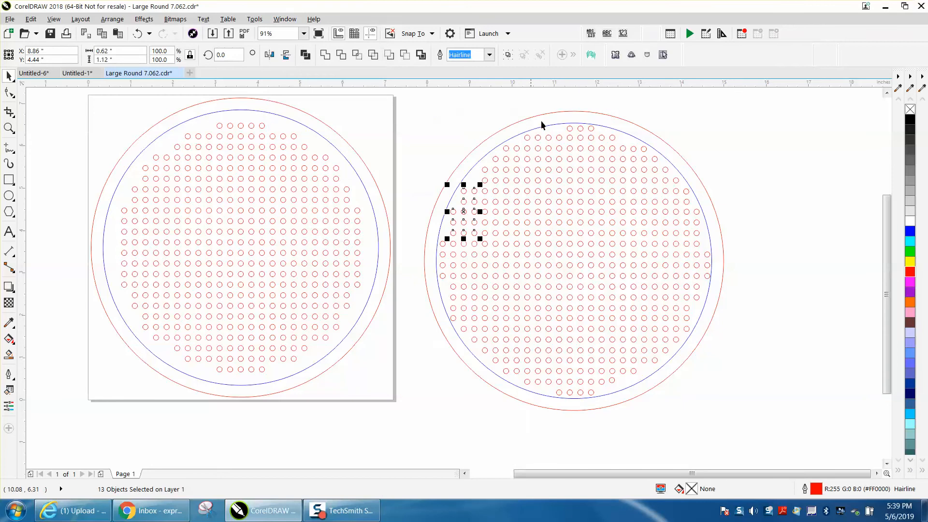
# Delete all the small circles inside the ungrouped design, keeping its locked red and blue outlines
pyautogui.moveTo(420, 95); pyautogui.dragTo(440, 280)
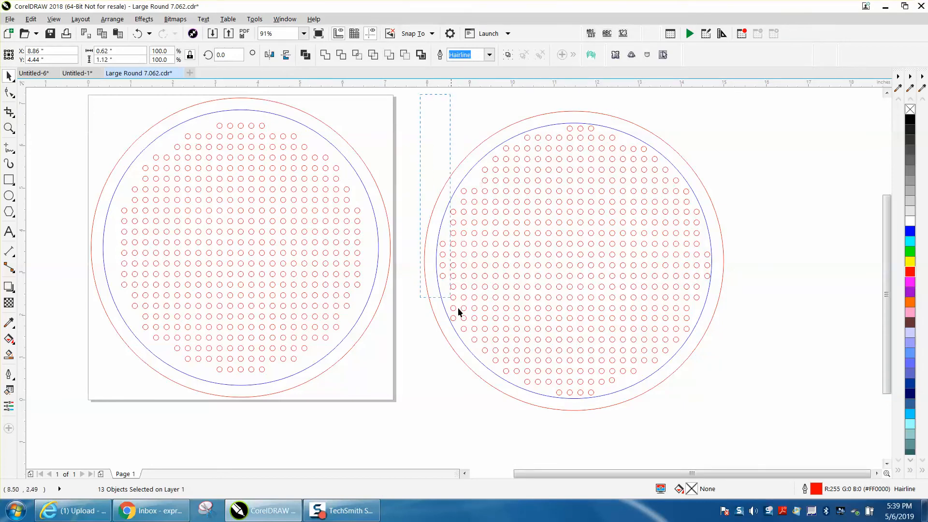
pyautogui.moveTo(793, 449); pyautogui.dragTo(797, 439)
pyautogui.press('Delete')
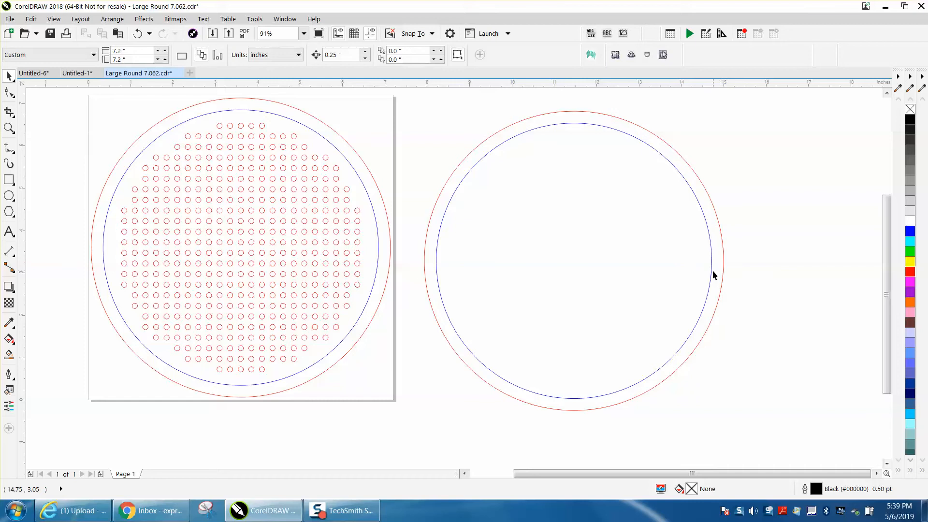
# Dimension the centre-to-centre spacing of the first two top-row circles in the page's design and delete the dimension
pyautogui.click(709, 243)
pyautogui.scroll(-3, 709, 242)
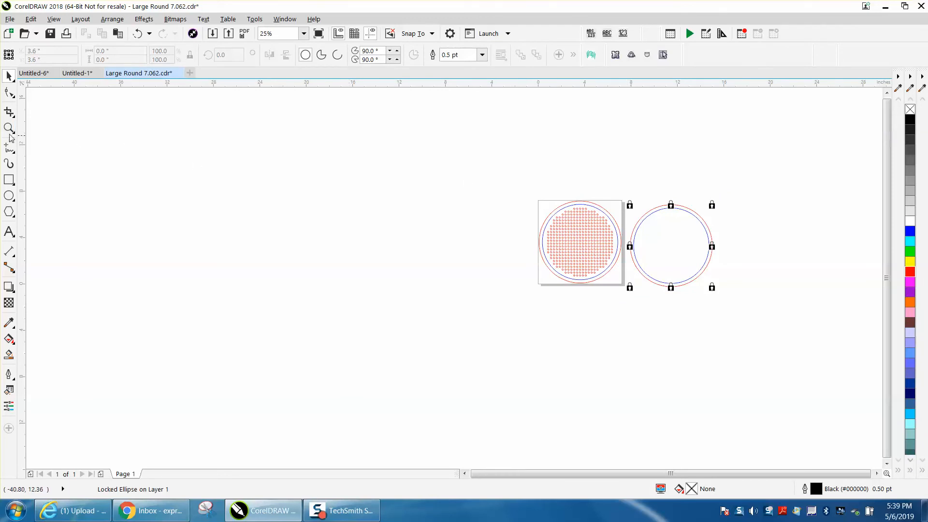
pyautogui.press('z')
pyautogui.moveTo(542, 188); pyautogui.dragTo(665, 298)
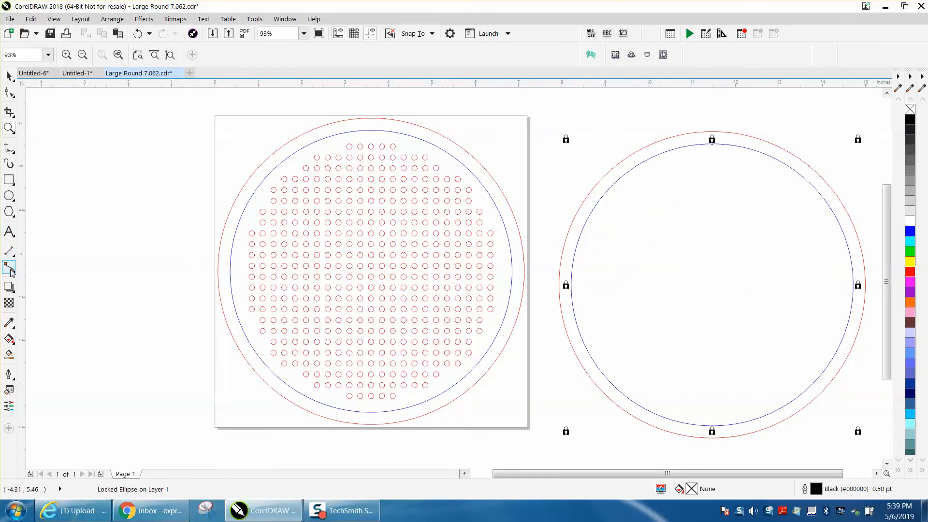
pyautogui.press('space')
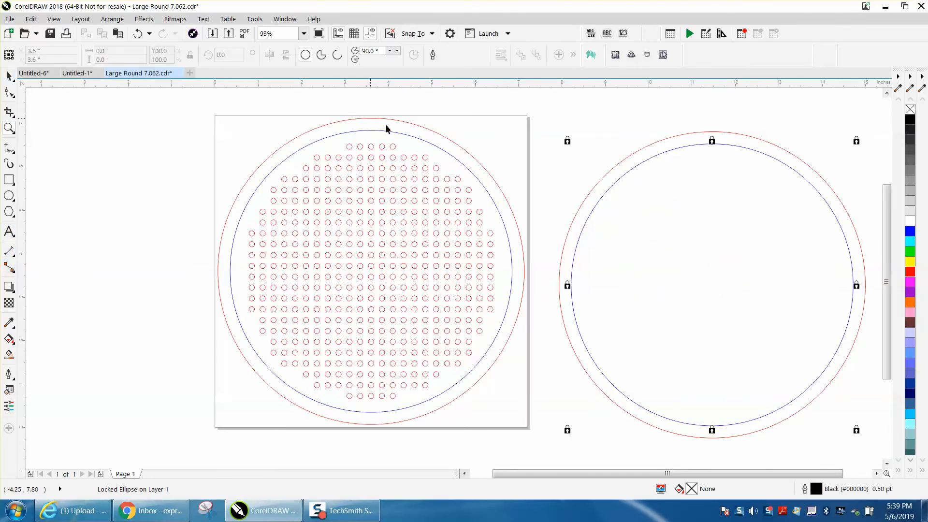
pyautogui.press('z')
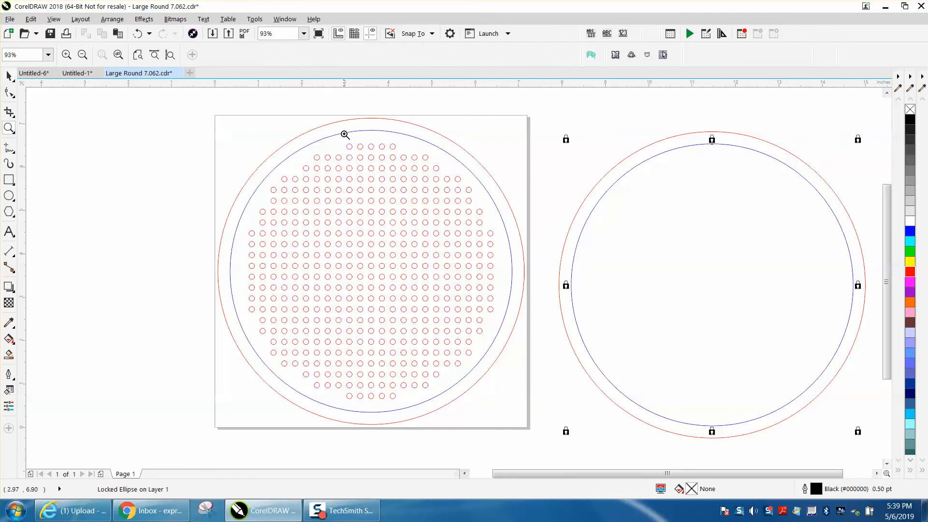
pyautogui.moveTo(344, 134); pyautogui.dragTo(456, 186)
pyautogui.click(9, 250)
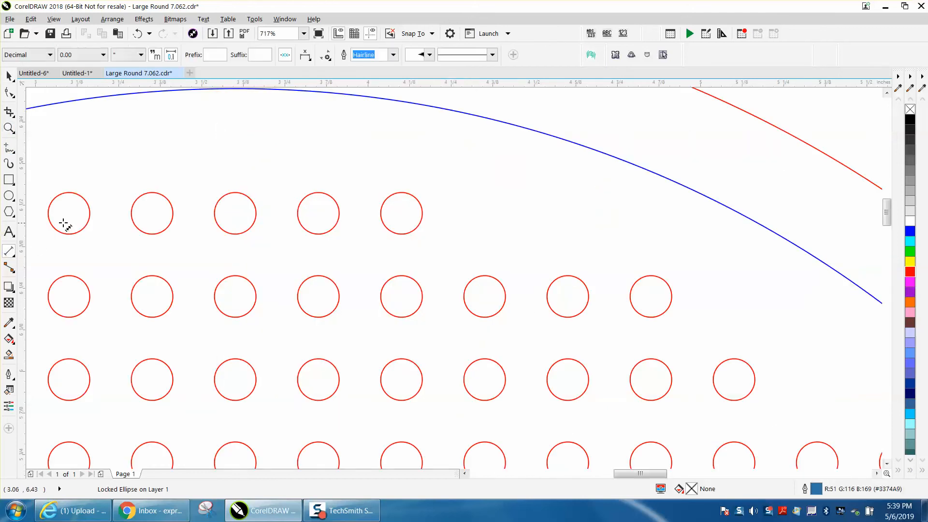
pyautogui.moveTo(69, 213); pyautogui.dragTo(151, 214)
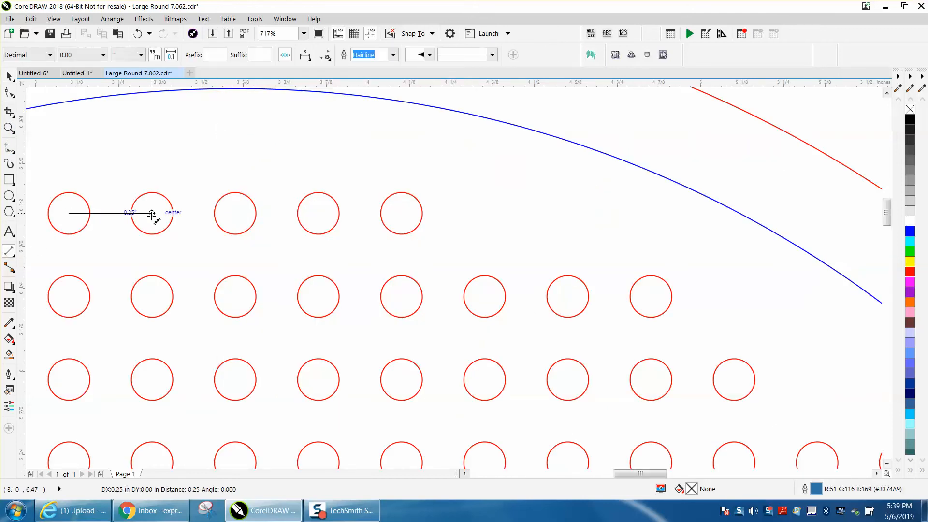
pyautogui.click(151, 172)
pyautogui.click(9, 75)
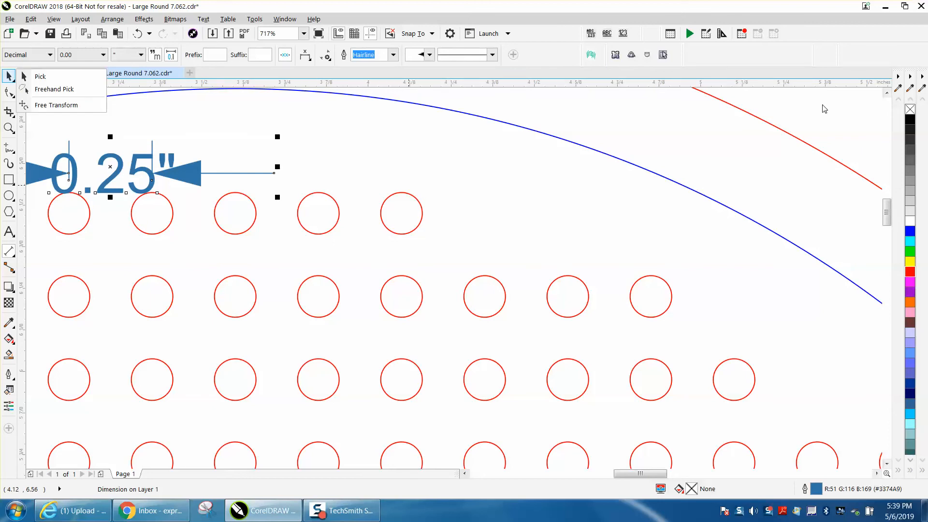
pyautogui.scroll(-3, 799, 137)
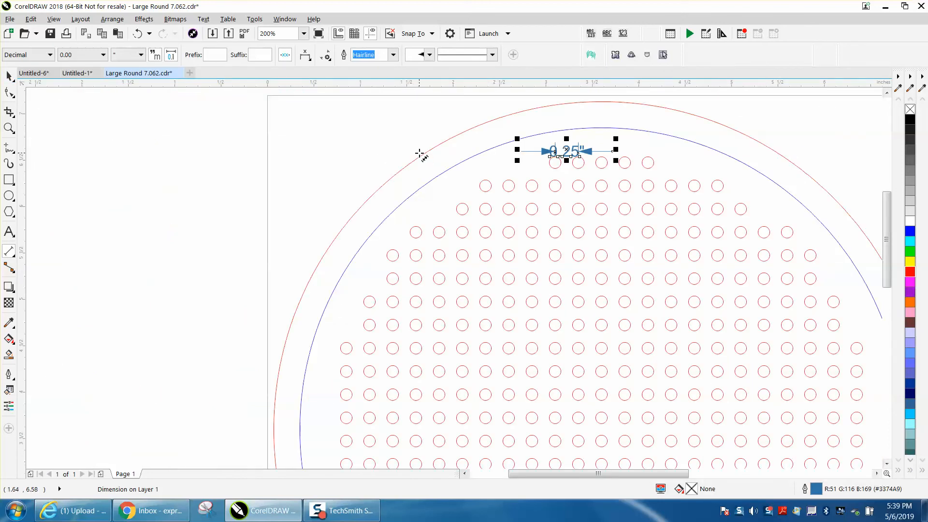
pyautogui.press('Delete')
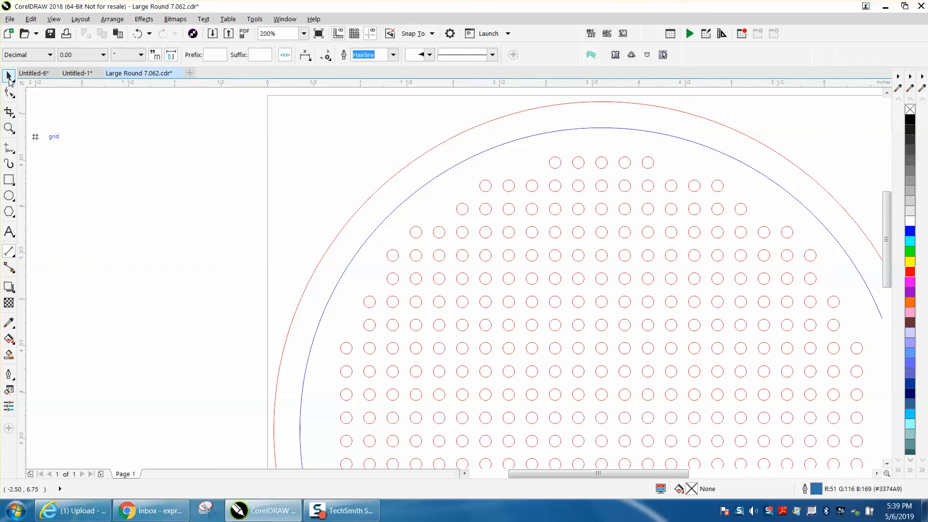
# Move the first small circle of the top row out of the page's design into the empty area left of the page
pyautogui.press('space')
pyautogui.click(557, 166)
pyautogui.scroll(-2, 578, 175)
pyautogui.moveTo(567, 170); pyautogui.dragTo(111, 165)
pyautogui.click(314, 92)
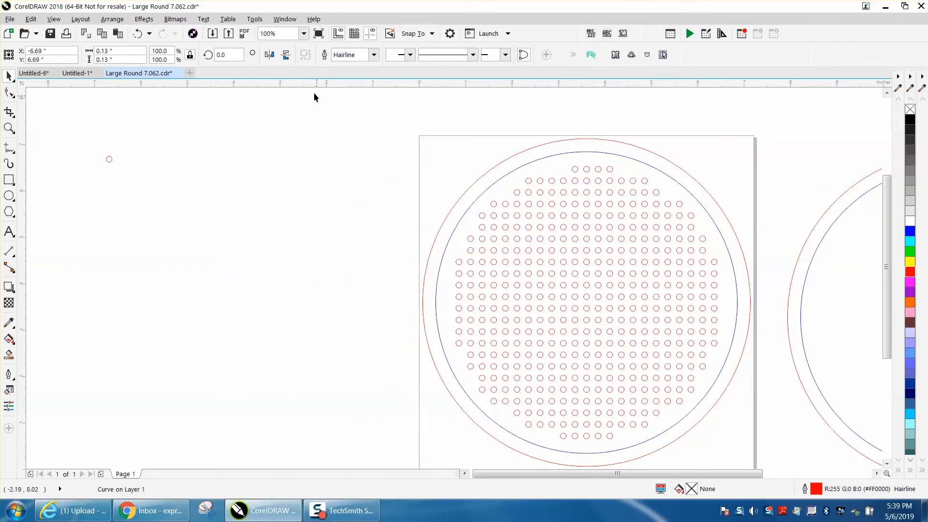
# Duplicate the loose small circle repeatedly at 0.25-inch spacing into a horizontal row of 26 circles
pyautogui.click(109, 160)
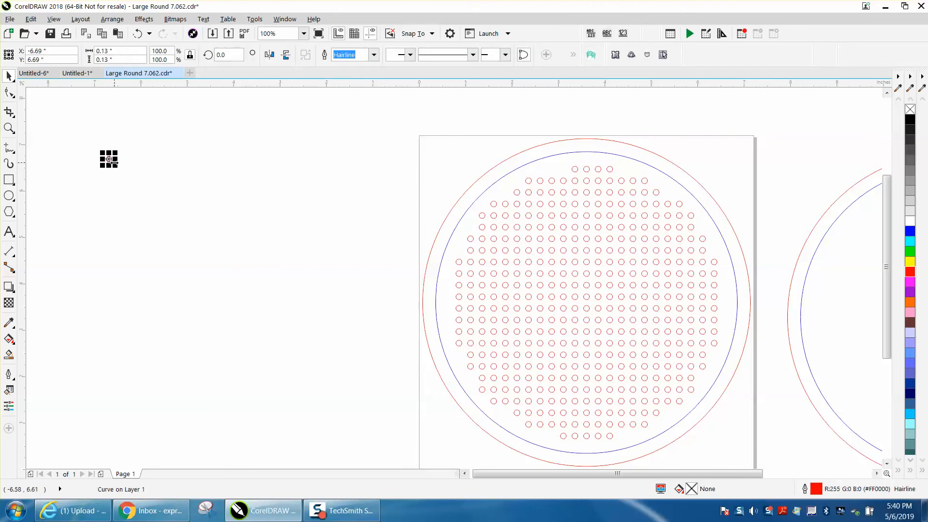
pyautogui.moveTo(109, 159); pyautogui.dragTo(120, 159)
pyautogui.hotkey('ctrl', 'd')
pyautogui.hotkey('ctrl', 'd')
pyautogui.hotkey('ctrl', 'd')
pyautogui.hotkey('ctrl', 'd')
pyautogui.hotkey('ctrl', 'd')
pyautogui.hotkey('ctrl', 'd')
pyautogui.hotkey('ctrl', 'd')
pyautogui.hotkey('ctrl', 'd')
pyautogui.hotkey('ctrl', 'd')
pyautogui.hotkey('ctrl', 'd')
pyautogui.hotkey('ctrl', 'd')
pyautogui.hotkey('ctrl', 'd')
pyautogui.hotkey('ctrl', 'd')
pyautogui.hotkey('ctrl', 'd')
pyautogui.hotkey('ctrl', 'd')
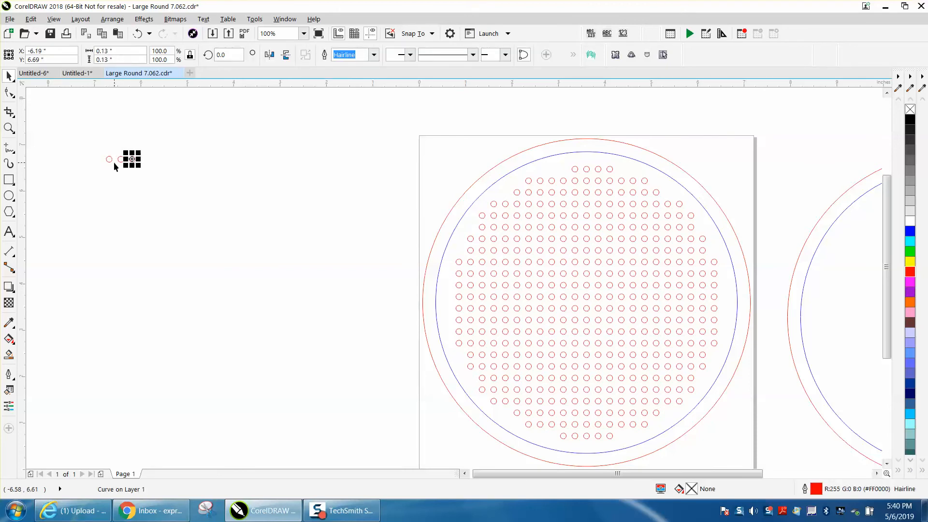
pyautogui.hotkey('ctrl', 'd')
pyautogui.hotkey('ctrl', 'd')
pyautogui.hotkey('ctrl', 'd')
pyautogui.hotkey('ctrl', 'd')
pyautogui.hotkey('ctrl', 'd')
pyautogui.hotkey('ctrl', 'd')
pyautogui.hotkey('ctrl', 'd')
pyautogui.hotkey('ctrl', 'd')
pyautogui.hotkey('ctrl', 'd')
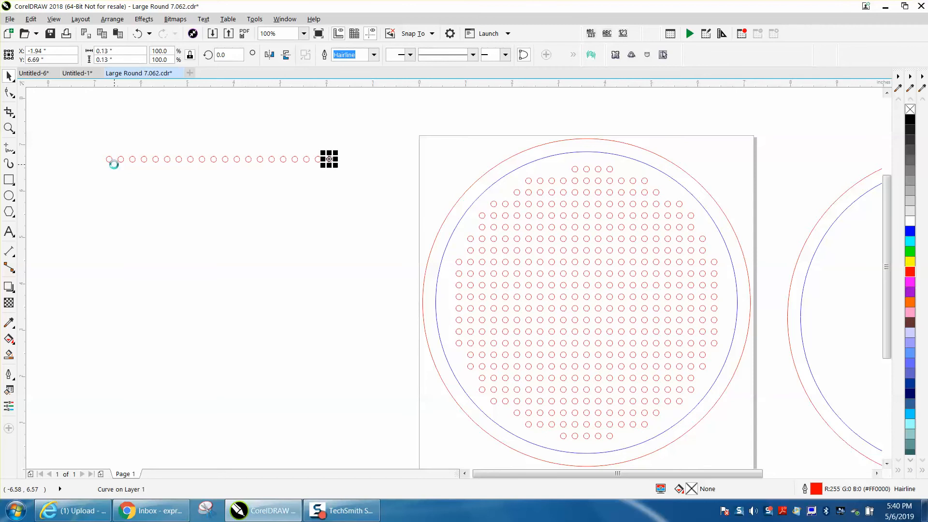
pyautogui.click(115, 166)
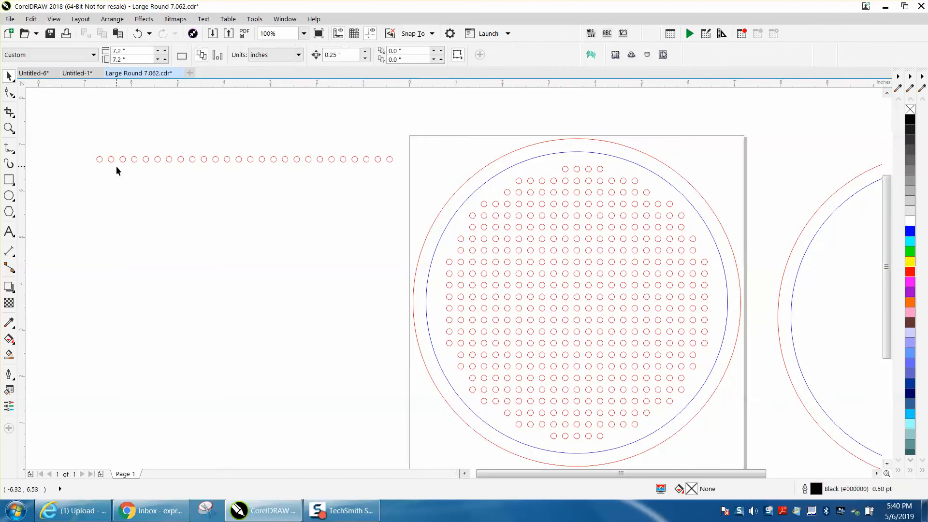
# Duplicate the whole row of circles downward at 0.25-inch spacing to build a grid of 22 rows
pyautogui.scroll(-1, 117, 168)
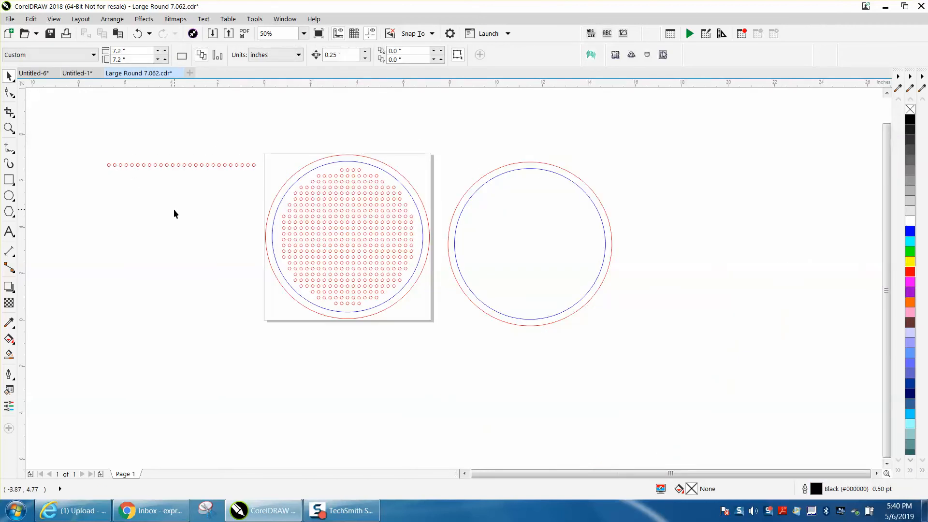
pyautogui.moveTo(267, 195); pyautogui.dragTo(266, 196)
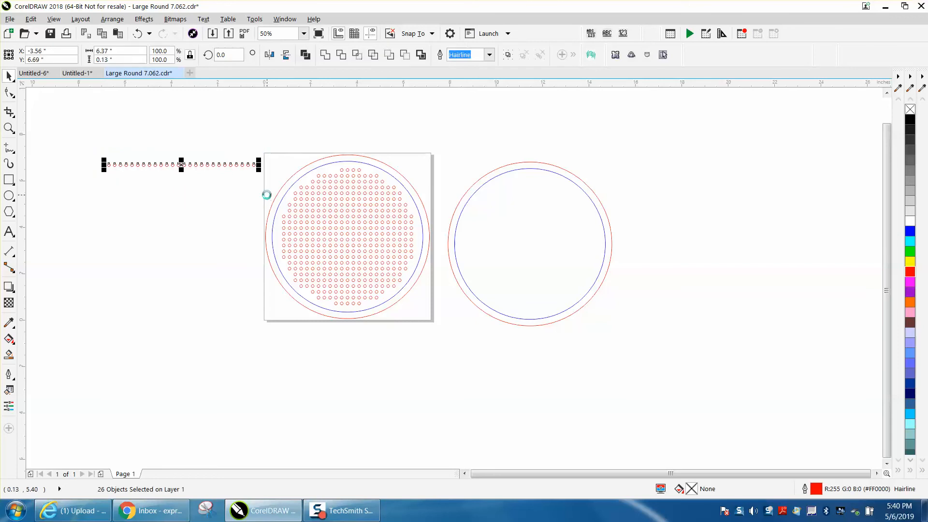
pyautogui.hotkey('ctrl', 'd')
pyautogui.hotkey('ctrl', 'd')
pyautogui.hotkey('ctrl', 'd')
pyautogui.hotkey('ctrl', 'd')
pyautogui.hotkey('ctrl', 'd')
pyautogui.hotkey('ctrl', 'd')
pyautogui.hotkey('ctrl', 'd')
pyautogui.hotkey('ctrl', 'd')
pyautogui.hotkey('ctrl', 'd')
pyautogui.hotkey('ctrl', 'd')
pyautogui.hotkey('ctrl', 'd')
pyautogui.hotkey('ctrl', 'd')
pyautogui.hotkey('ctrl', 'd')
pyautogui.hotkey('ctrl', 'd')
pyautogui.hotkey('ctrl', 'd')
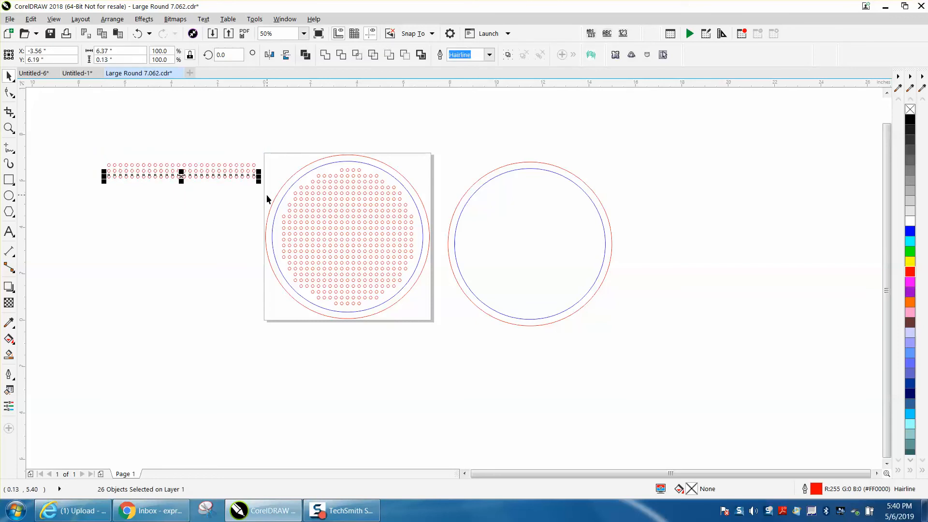
pyautogui.hotkey('ctrl', 'd')
pyautogui.hotkey('ctrl', 'd')
pyautogui.hotkey('ctrl', 'd')
pyautogui.hotkey('ctrl', 'd')
pyautogui.hotkey('ctrl', 'd')
pyautogui.hotkey('ctrl', 'd')
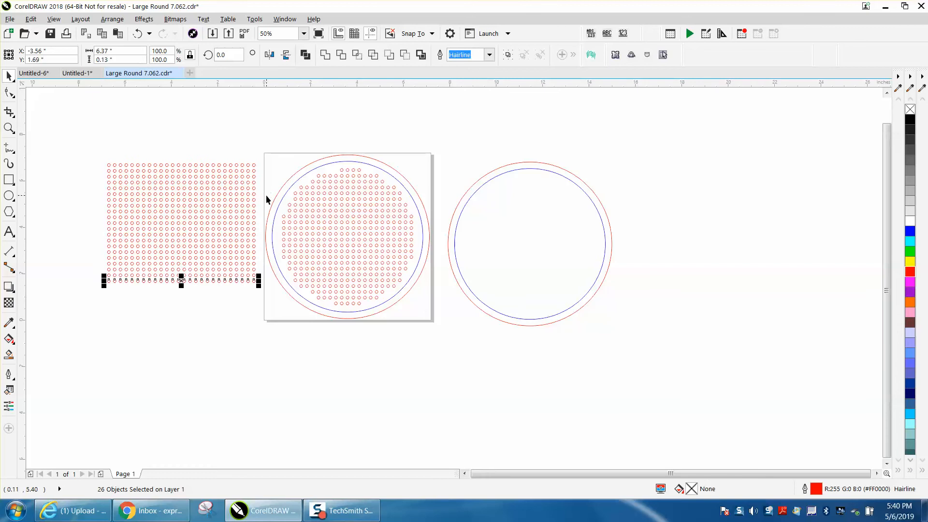
pyautogui.click(262, 191)
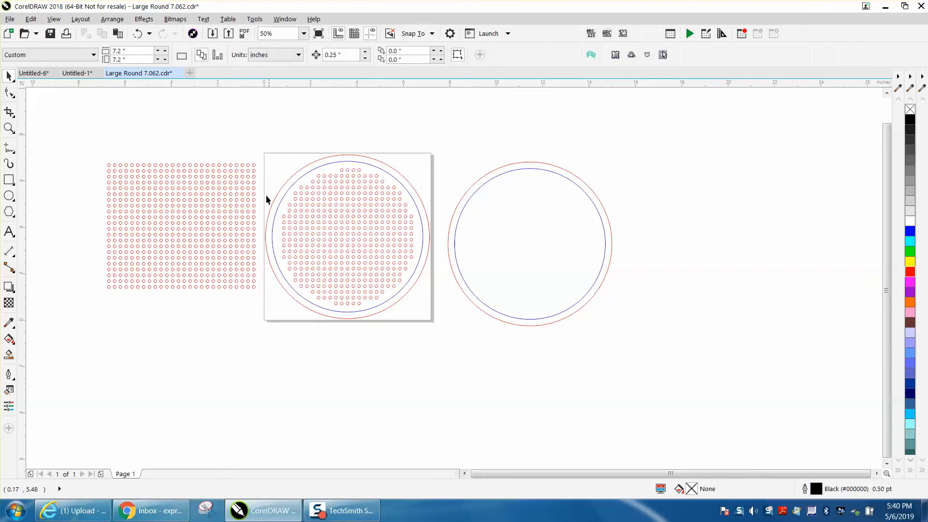
# Add three more copies of the bottom row beneath the grid at the same 0.25-inch spacing
pyautogui.click(242, 288)
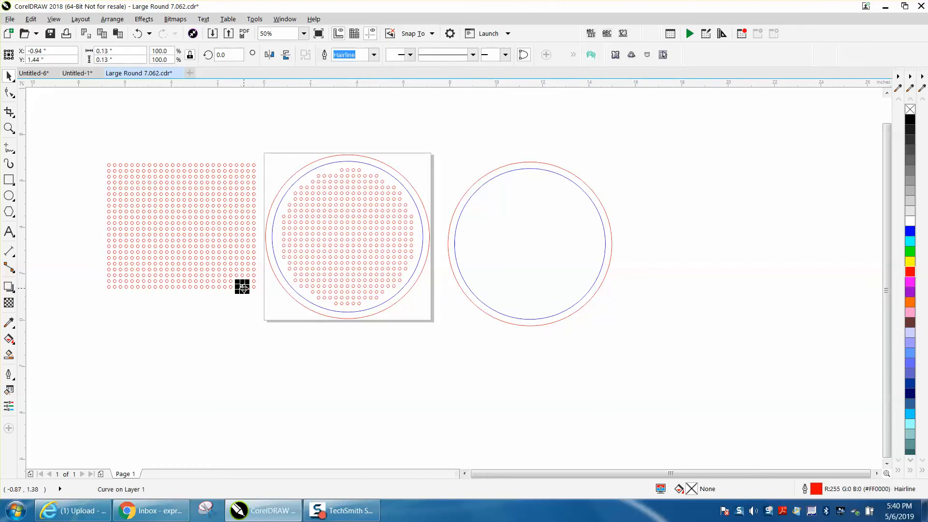
pyautogui.click(99, 284)
pyautogui.moveTo(210, 293); pyautogui.dragTo(271, 300)
pyautogui.hotkey('ctrl', 'r')
pyautogui.hotkey('ctrl', 'r')
pyautogui.hotkey('ctrl', 'r')
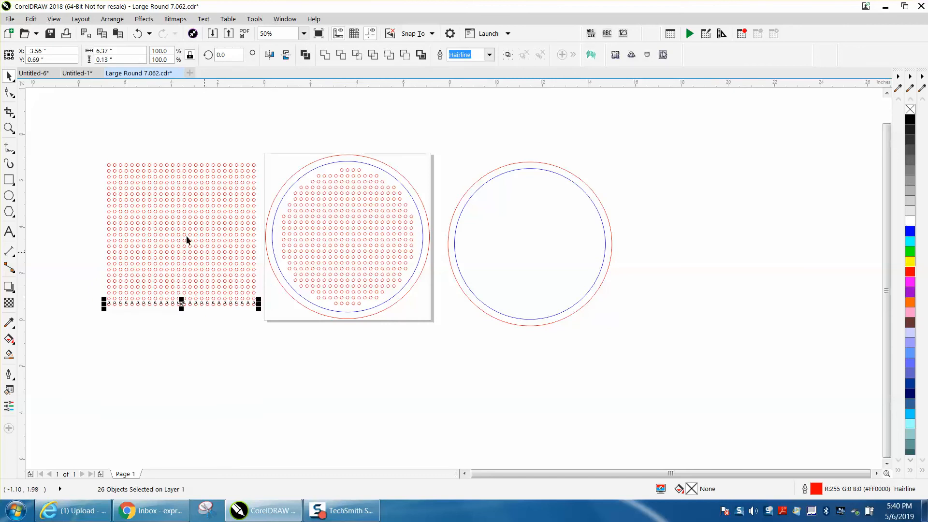
# Group all 650 small circles of the grid into one object
pyautogui.click(9, 128)
pyautogui.moveTo(171, 242); pyautogui.dragTo(267, 327)
pyautogui.click(9, 76)
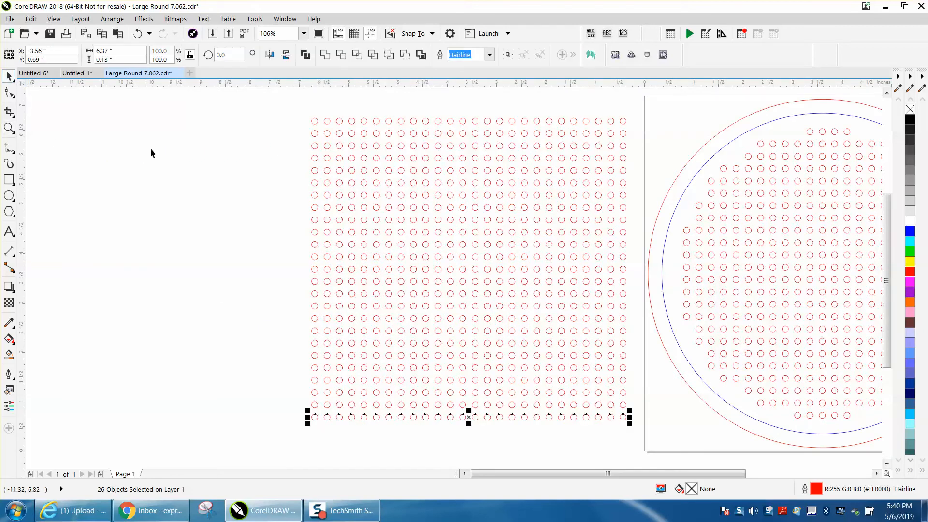
pyautogui.scroll(-2, 167, 162)
pyautogui.moveTo(224, 124); pyautogui.dragTo(392, 300)
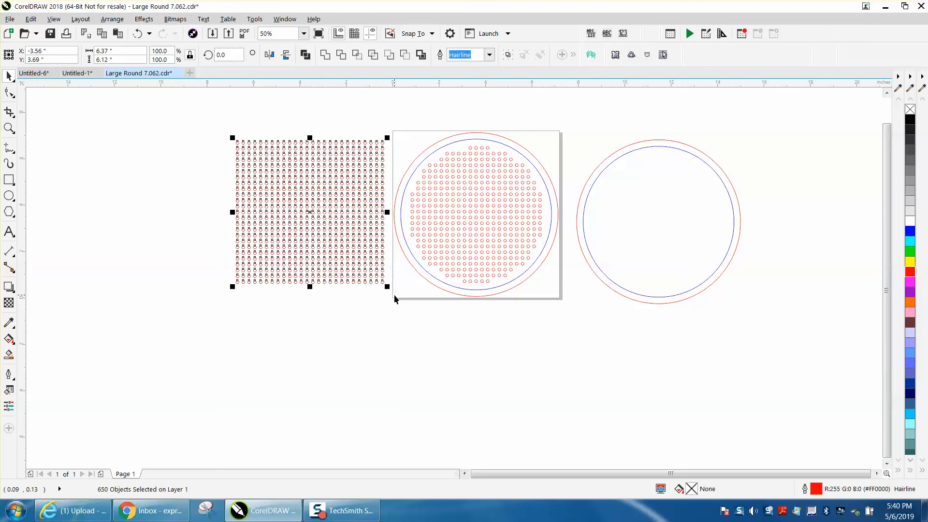
pyautogui.hotkey('ctrl', 'g')
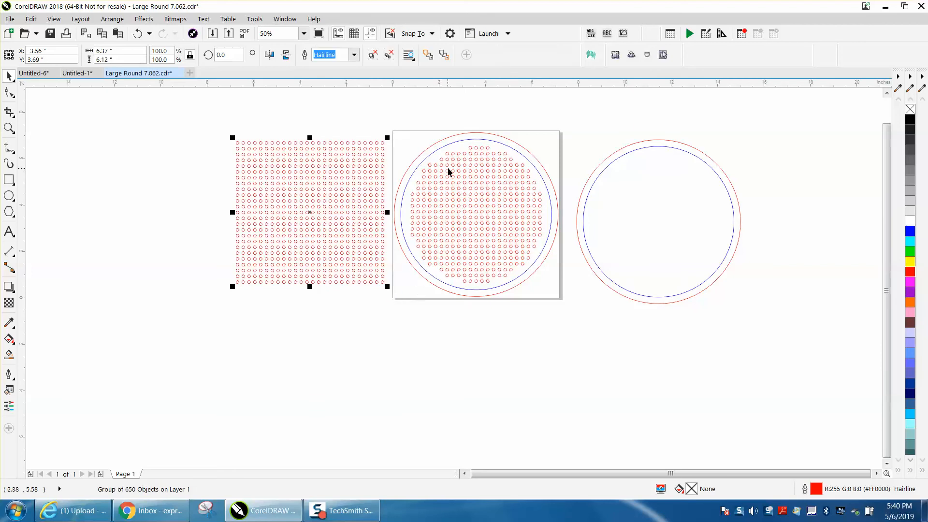
# Move the blue circle with its small circles to the lower left of the grid, and the red outer circle below the page
pyautogui.moveTo(398, 115); pyautogui.dragTo(404, 217)
pyautogui.moveTo(545, 307); pyautogui.dragTo(567, 316)
pyautogui.moveTo(474, 216); pyautogui.dragTo(122, 319)
pyautogui.click(172, 200)
pyautogui.moveTo(439, 140); pyautogui.dragTo(343, 329)
# Draw a circle above the blue one and set its width and height to 6.25 inches
pyautogui.click(194, 261)
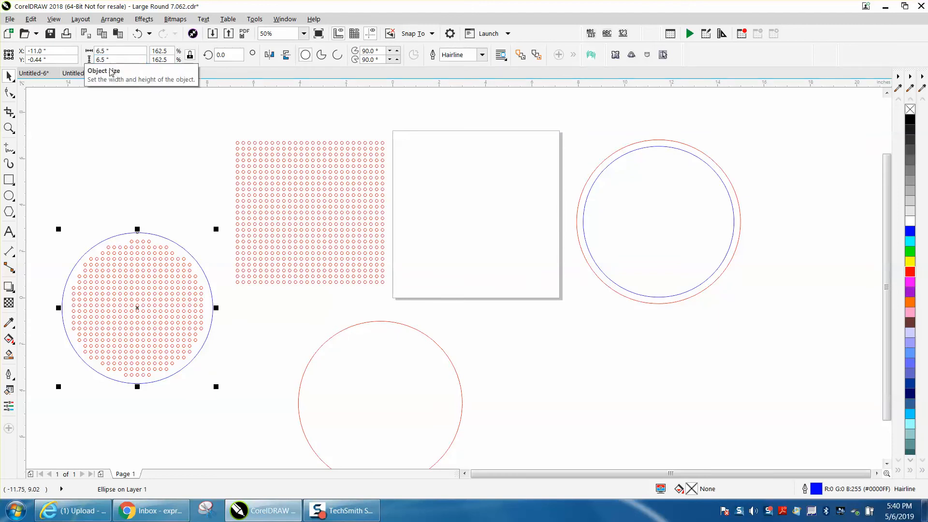
pyautogui.click(9, 195)
pyautogui.moveTo(183, 107); pyautogui.dragTo(79, 211)
pyautogui.moveTo(124, 52); pyautogui.dragTo(75, 54)
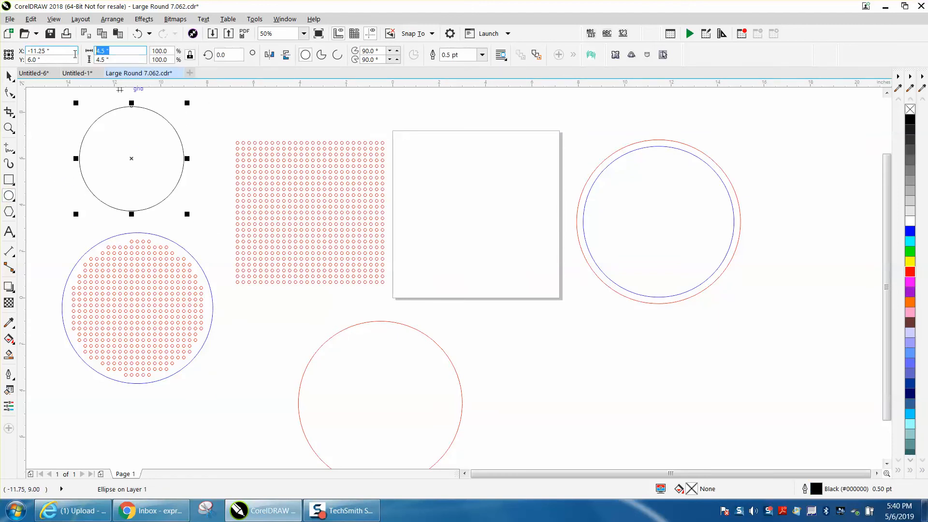
pyautogui.write('6.25')
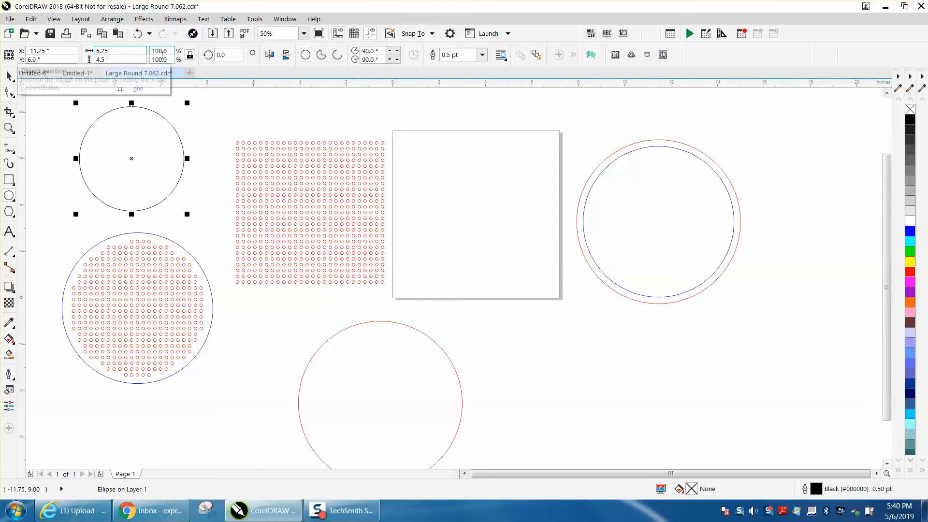
pyautogui.press('Tab')
pyautogui.write('6.25')
pyautogui.press('Return')
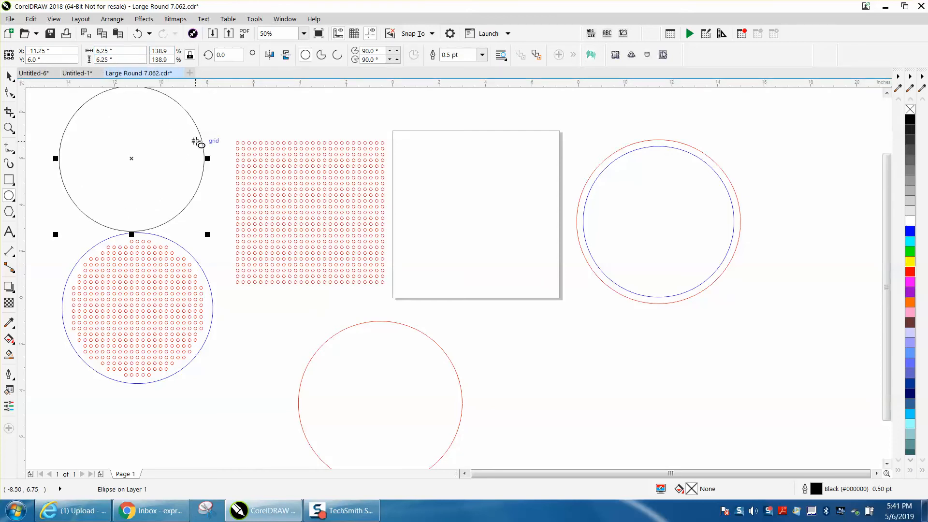
# Centre the new 6.25-inch circle and the grouped grid of small circles on the page
pyautogui.press('p')
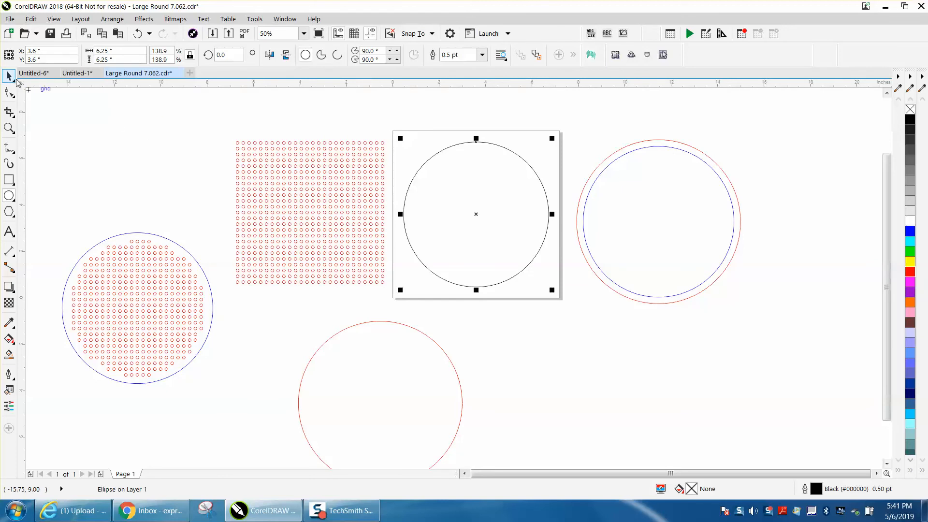
pyautogui.click(270, 190)
pyautogui.click(294, 197)
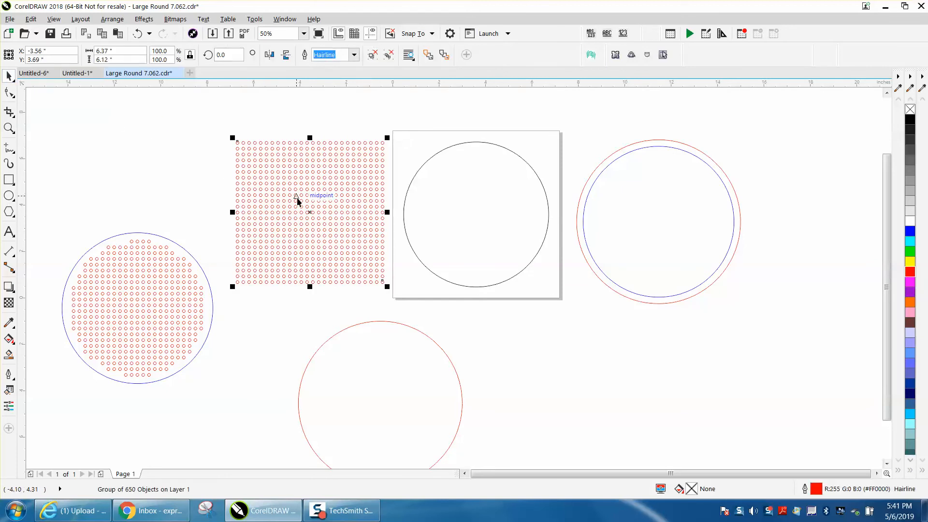
pyautogui.press('p')
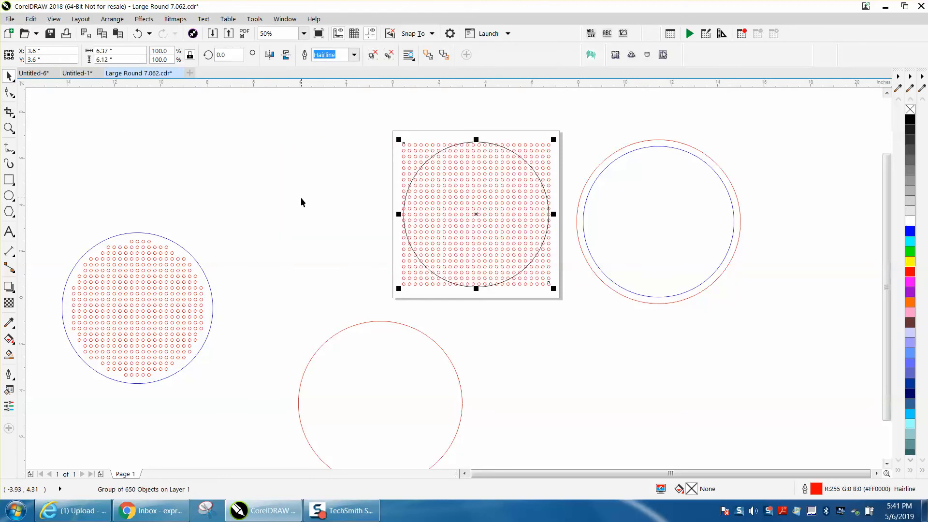
# Subtract the small-circle grid from the 6.25-inch circle on the page using Front Minus Back
pyautogui.moveTo(370, 140); pyautogui.dragTo(595, 309)
pyautogui.click(389, 56)
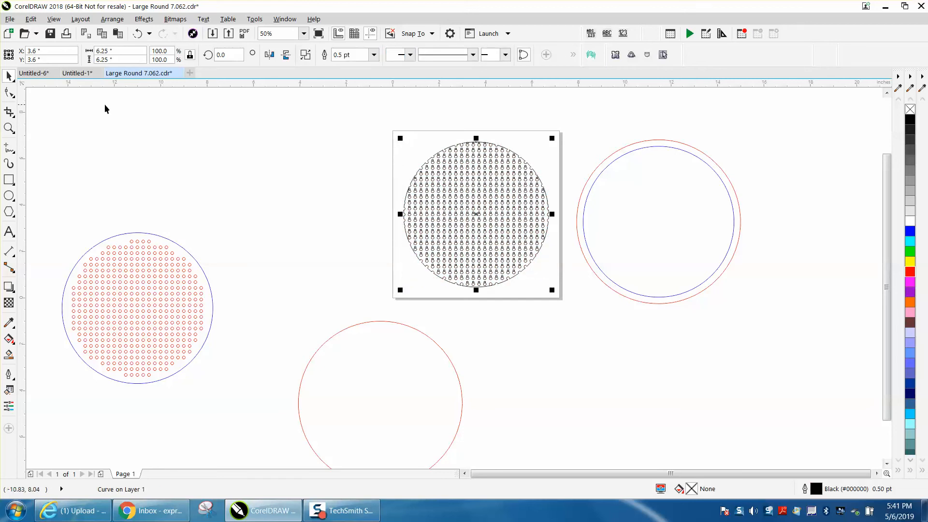
pyautogui.click(8, 128)
pyautogui.moveTo(413, 128); pyautogui.dragTo(540, 179)
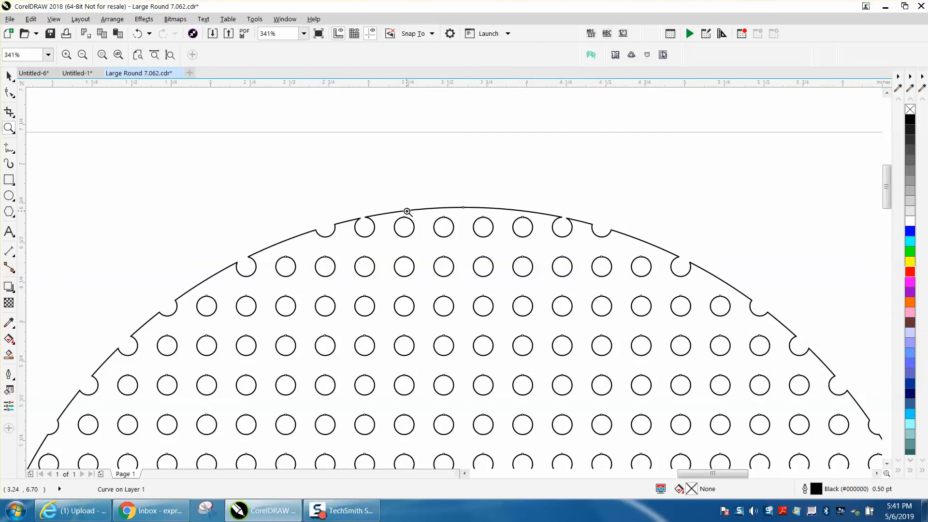
pyautogui.scroll(-2, 406, 211)
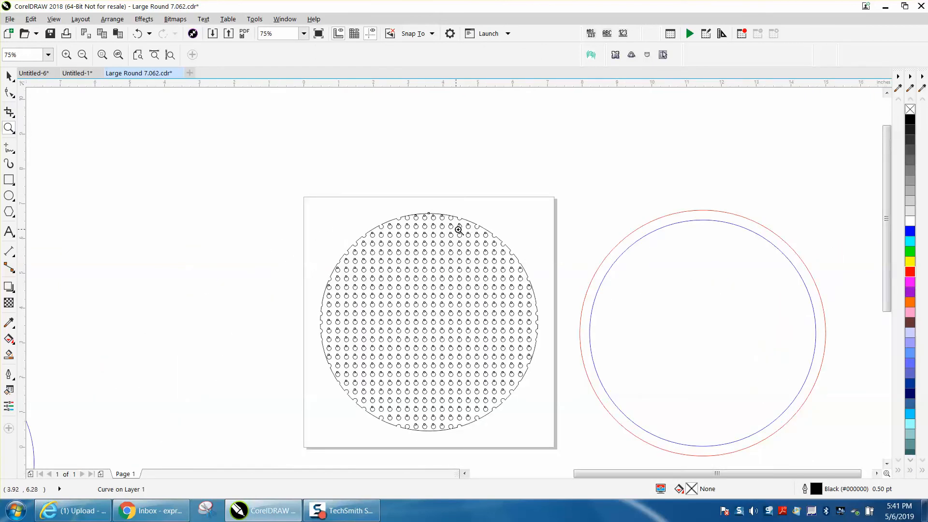
# Break the perforated shape apart and delete its notched outer outline, keeping only the complete small circles
pyautogui.press('space')
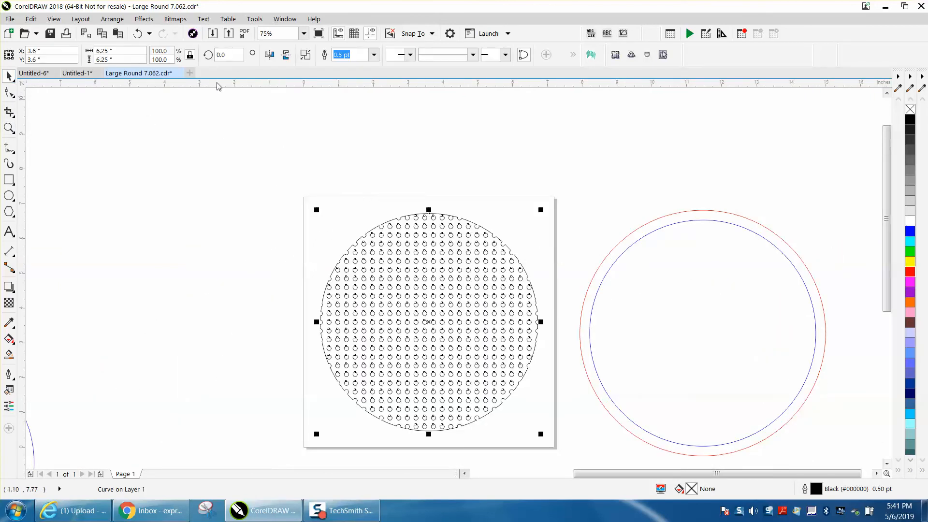
pyautogui.click(112, 19)
pyautogui.click(145, 216)
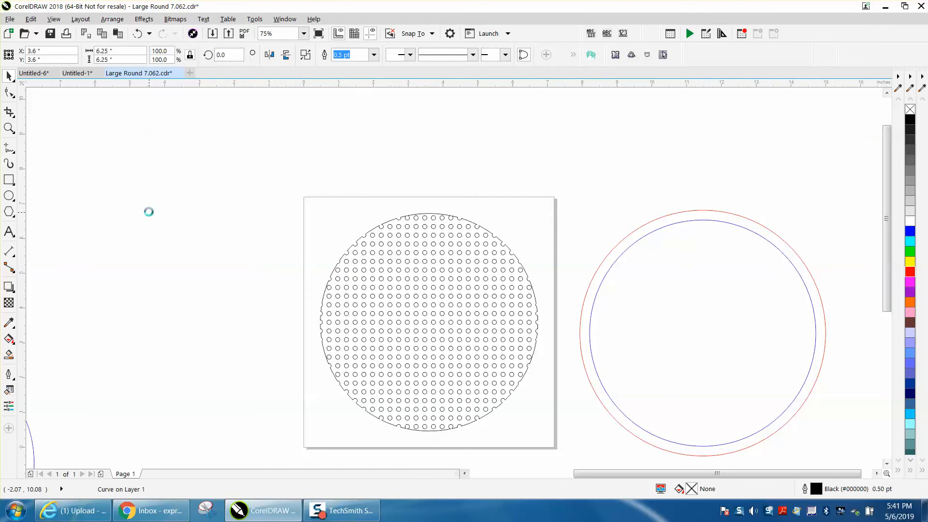
pyautogui.click(400, 215)
pyautogui.click(418, 216)
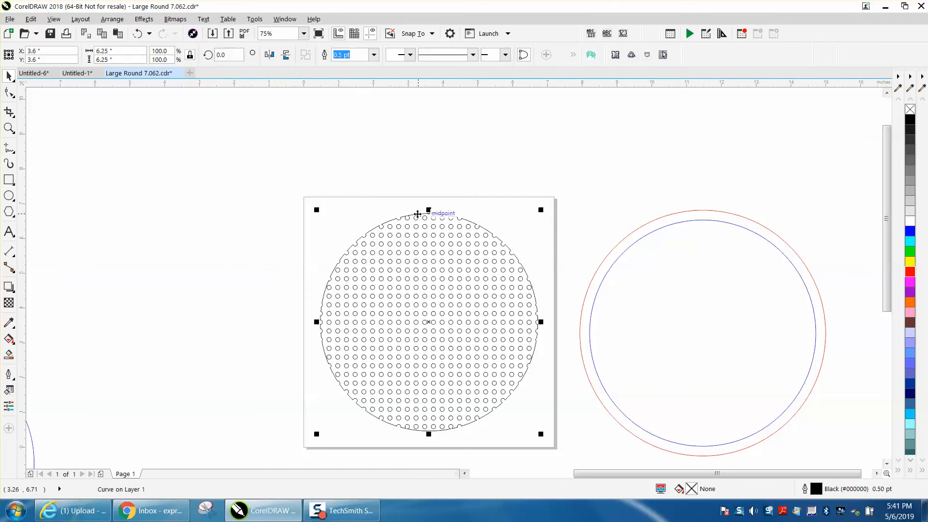
pyautogui.press('Delete')
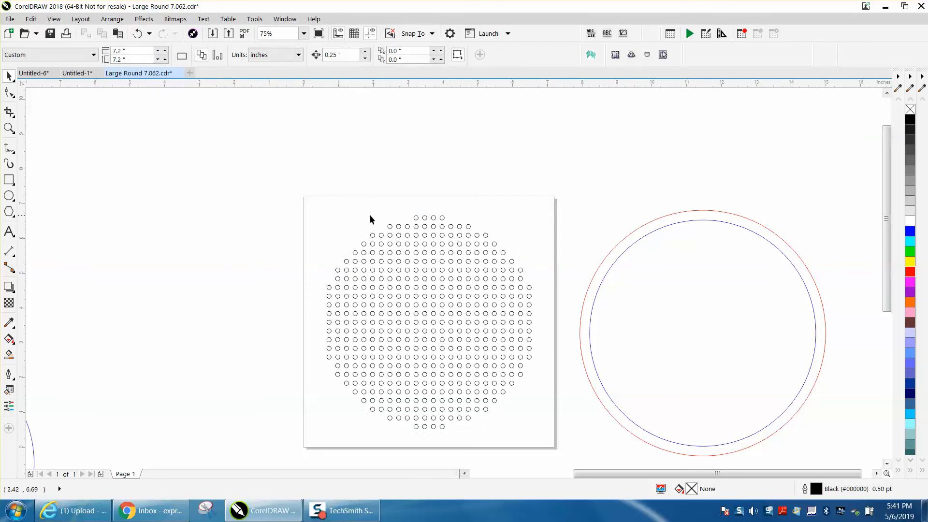
# Give all the small circles on the page a red outline and group them
pyautogui.moveTo(436, 362); pyautogui.dragTo(572, 443)
pyautogui.rightClick(910, 272)
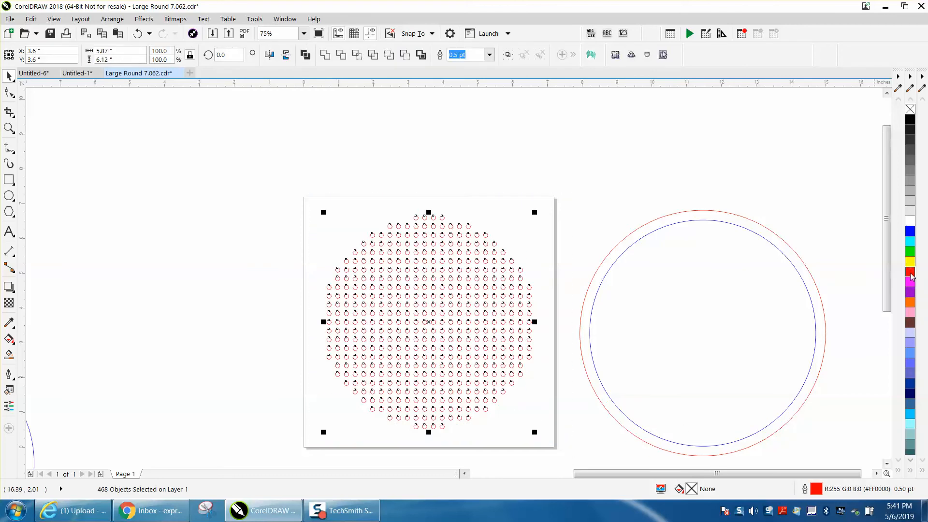
pyautogui.click(112, 19)
pyautogui.moveTo(153, 244)
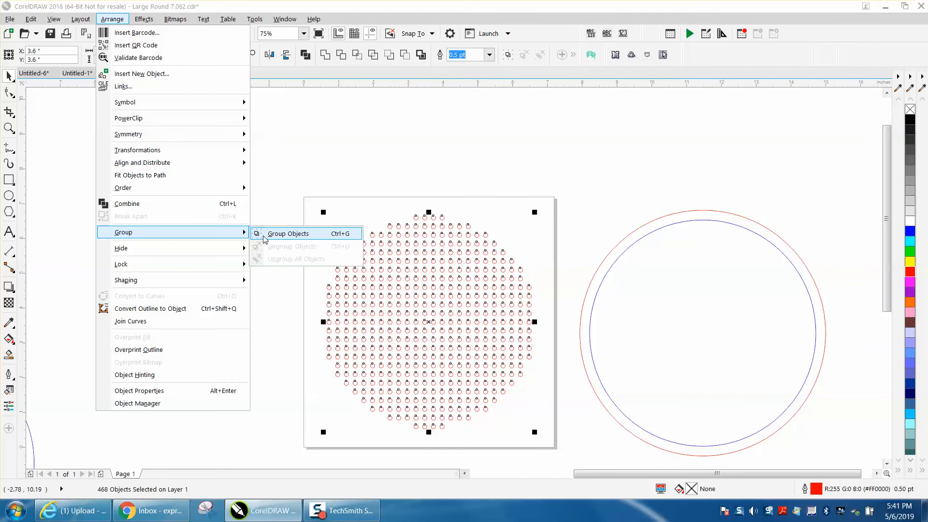
pyautogui.click(263, 235)
# Centre the blue circle and the red outer circle on the page around the new perforation pattern
pyautogui.scroll(-4, 264, 235)
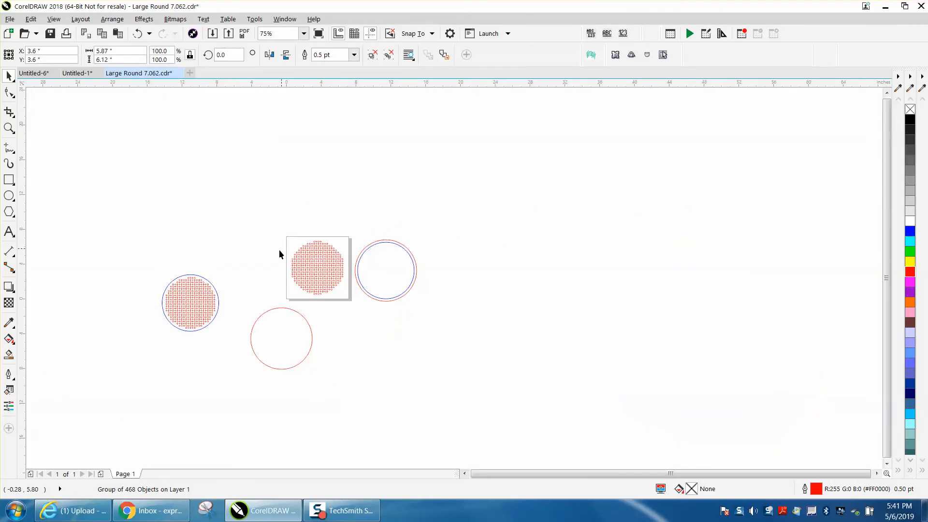
pyautogui.click(215, 288)
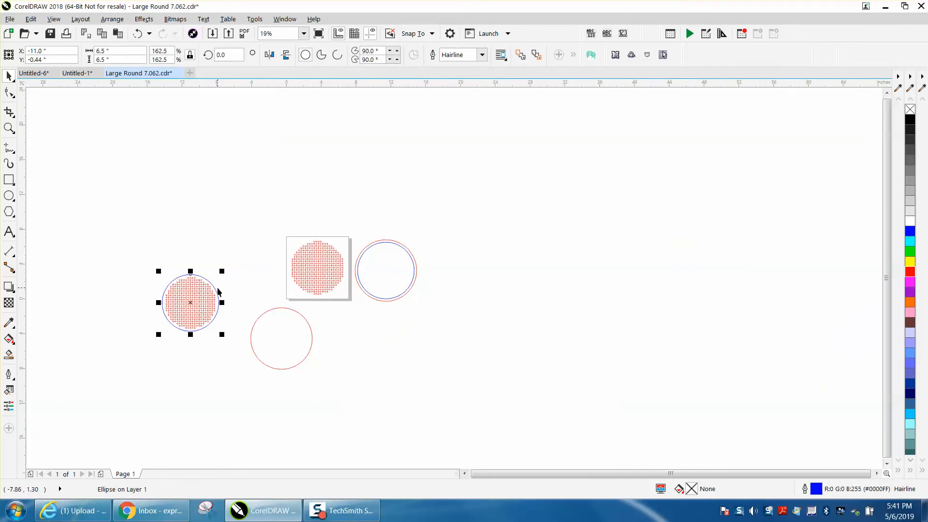
pyautogui.press('p')
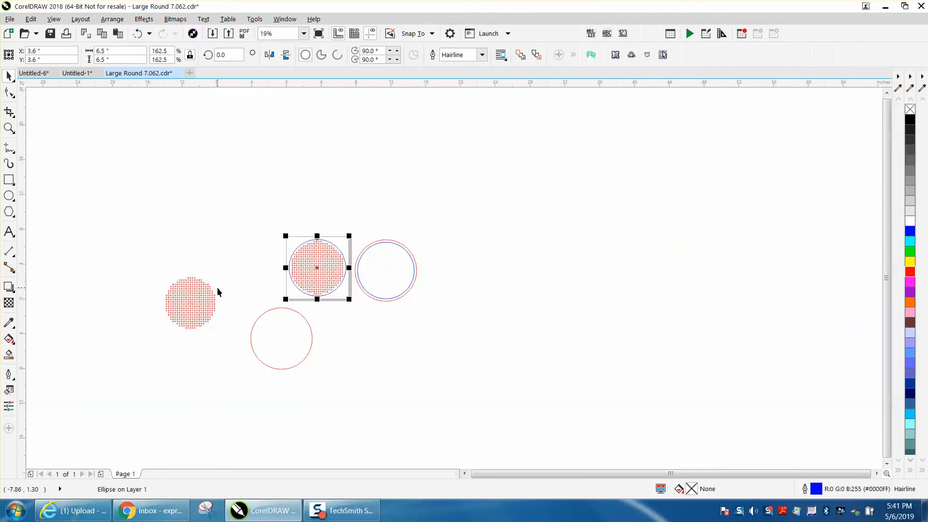
pyautogui.click(280, 307)
pyautogui.press('p')
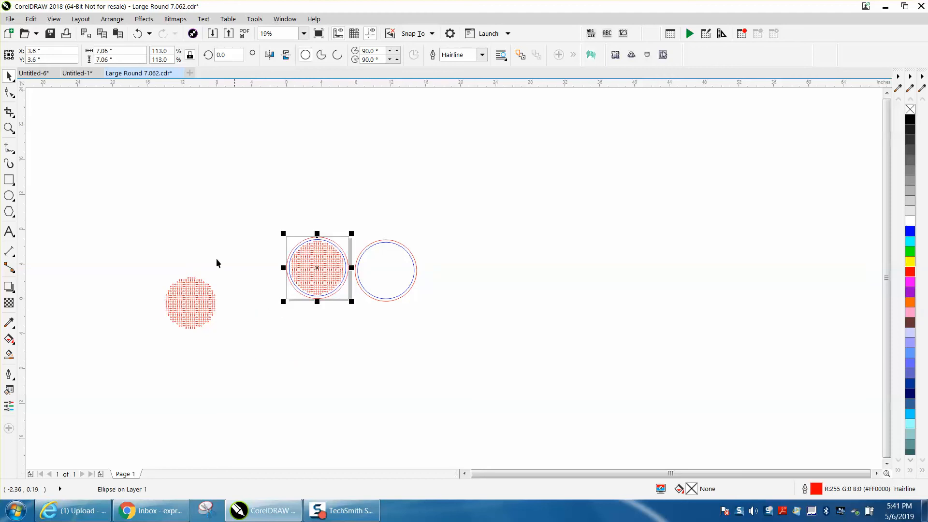
pyautogui.click(9, 128)
pyautogui.moveTo(256, 225); pyautogui.dragTo(362, 308)
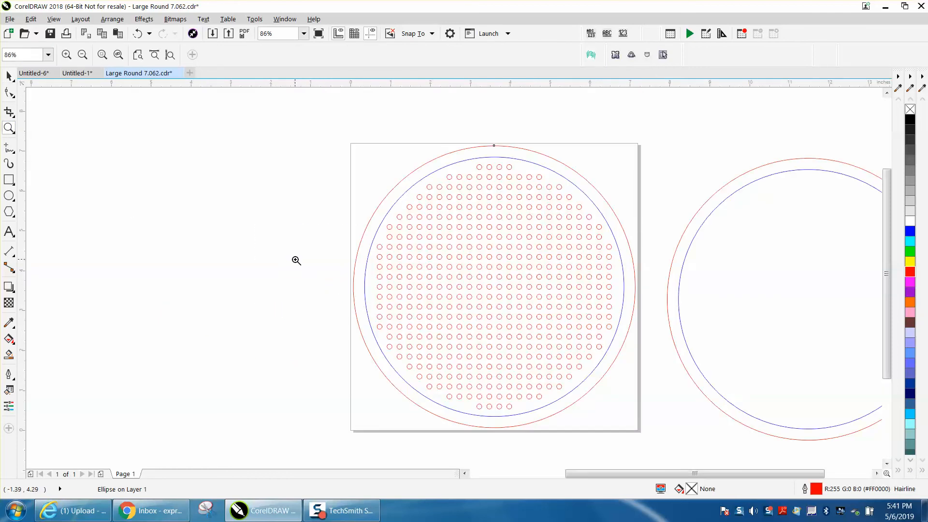
# Delete the original pattern of small circles lying off the page, to the left of the new design
pyautogui.scroll(-3, 481, 247)
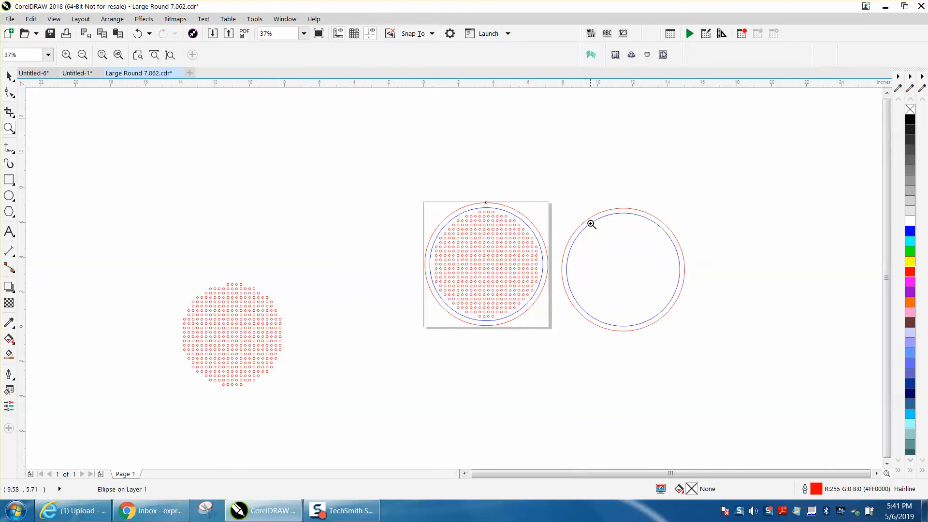
pyautogui.click(9, 76)
pyautogui.moveTo(145, 286); pyautogui.dragTo(309, 404)
pyautogui.press('Delete')
pyautogui.moveTo(265, 288); pyautogui.dragTo(265, 290)
pyautogui.press('Delete')
pyautogui.click(575, 238)
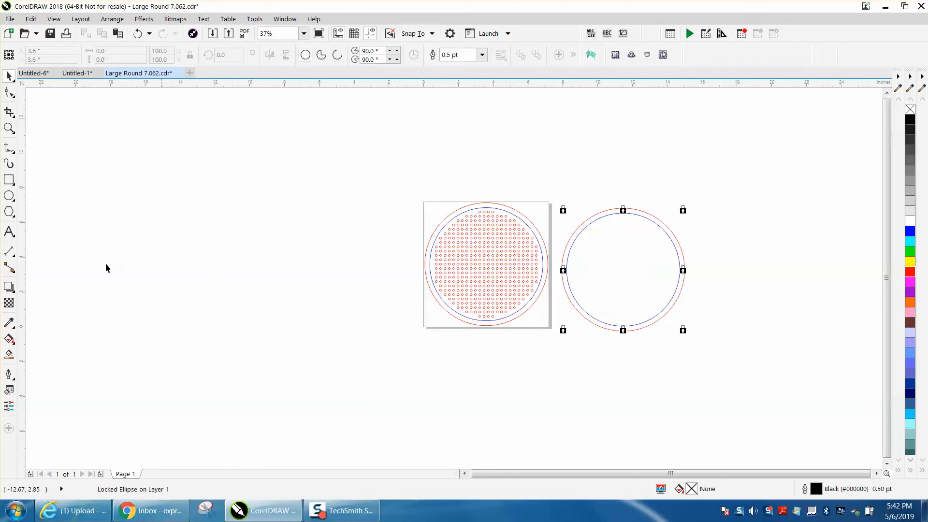
# Ungroup the small red circles inside the blue circle and clear the selection
pyautogui.click(8, 128)
pyautogui.moveTo(395, 192); pyautogui.dragTo(663, 371)
pyautogui.click(9, 76)
pyautogui.click(205, 125)
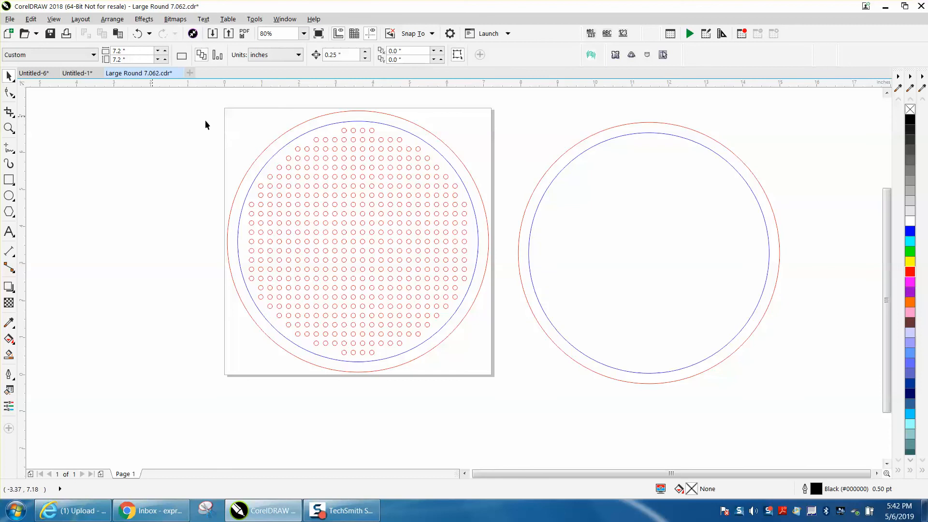
pyautogui.click(344, 130)
pyautogui.click(112, 19)
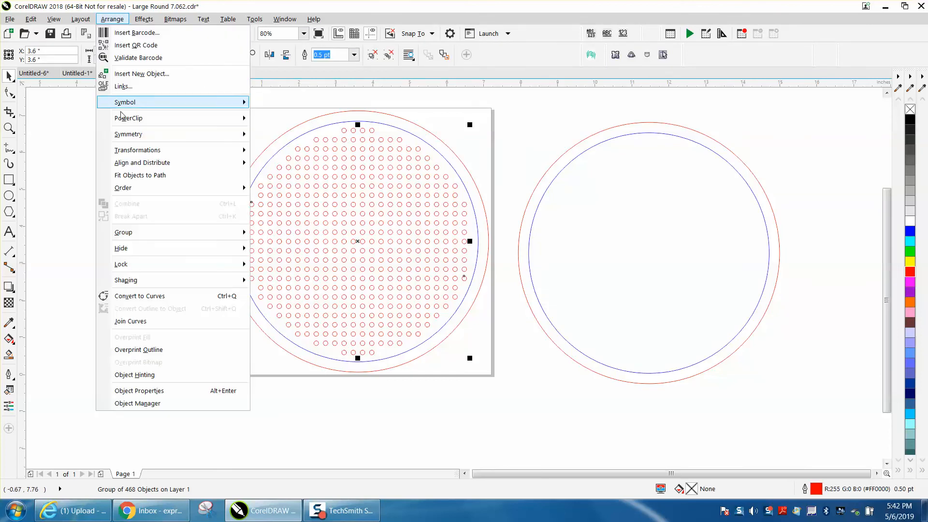
pyautogui.moveTo(139, 232)
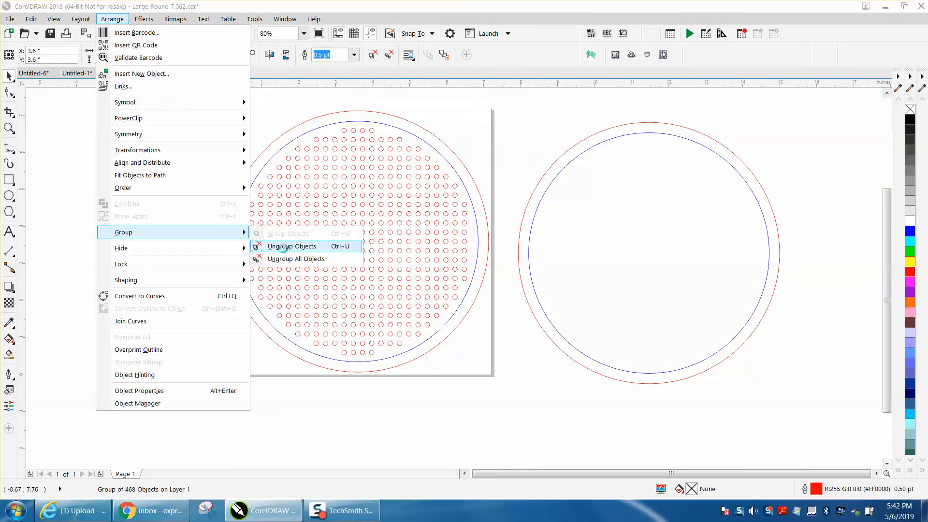
pyautogui.click(271, 246)
pyautogui.click(149, 166)
# Cycle the selection through the ungrouped small circles, starting from the first circle of the top row, to check their order
pyautogui.click(344, 131)
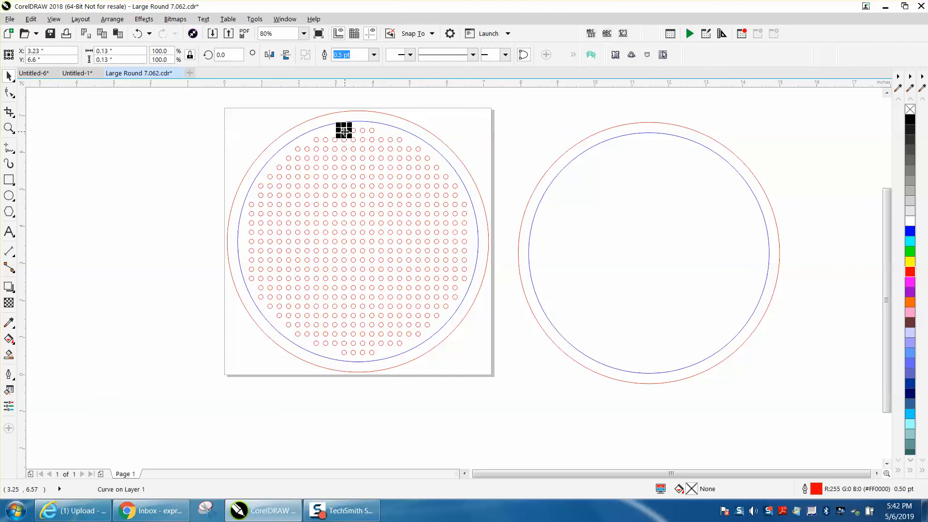
pyautogui.press('Down')
pyautogui.press('Tab')
pyautogui.press('Tab')
pyautogui.press('Tab')
pyautogui.press('Tab')
pyautogui.press('Tab')
pyautogui.press('Tab')
pyautogui.press('Tab')
pyautogui.press('Tab')
pyautogui.press('Tab')
pyautogui.press('Tab')
pyautogui.press('Tab')
pyautogui.press('Tab')
pyautogui.press('Tab')
pyautogui.press('Tab')
pyautogui.press('Tab')
pyautogui.press('Tab')
pyautogui.press('Tab')
pyautogui.press('Tab')
pyautogui.press('Tab')
pyautogui.press('Tab')
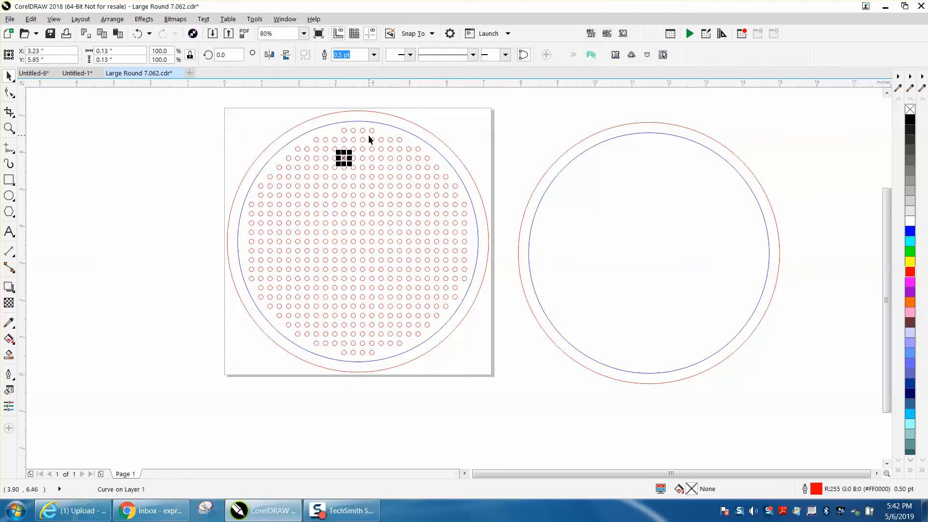
pyautogui.press('Tab')
pyautogui.press('Tab')
pyautogui.press('Tab')
pyautogui.press('Tab')
pyautogui.press('Tab')
pyautogui.press('Tab')
pyautogui.press('Tab')
pyautogui.press('Tab')
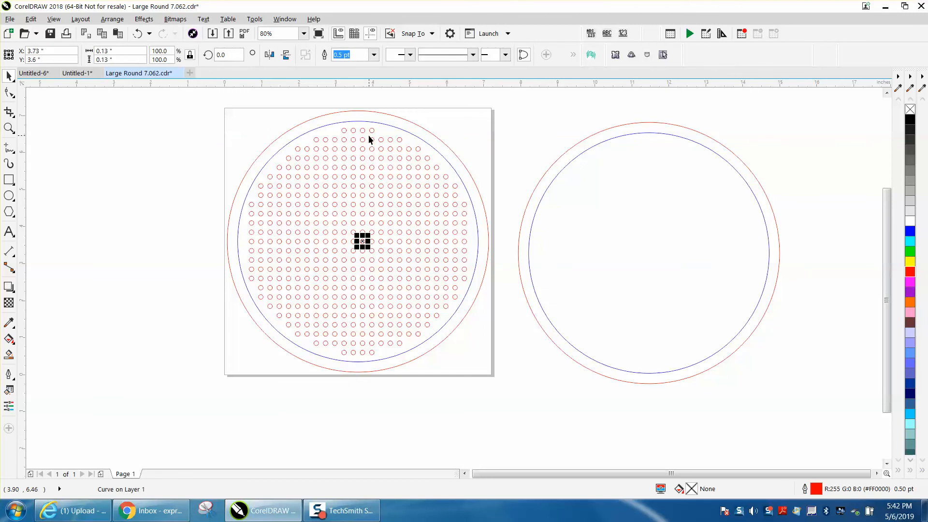
pyautogui.press('Tab')
pyautogui.press('Tab')
pyautogui.press('Tab')
pyautogui.press('Tab')
pyautogui.press('Tab')
pyautogui.press('Tab')
pyautogui.press('Tab')
pyautogui.press('Tab')
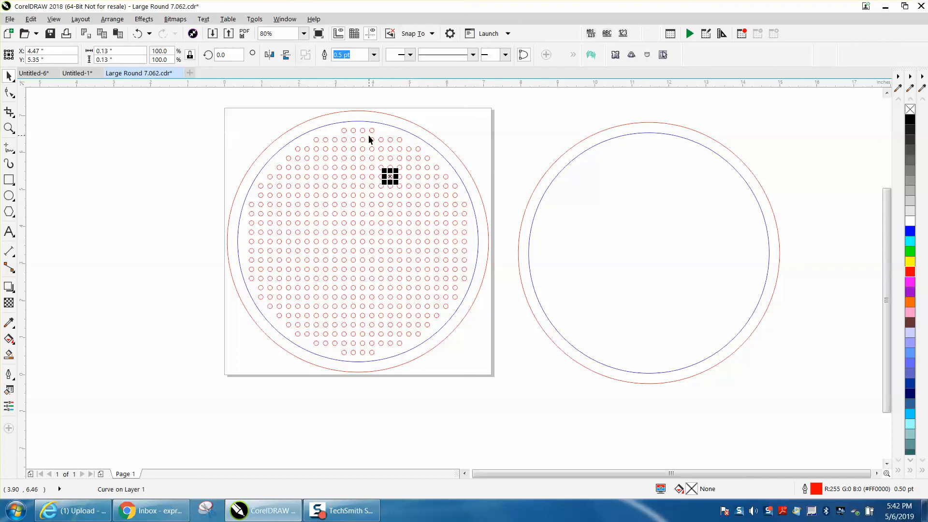
pyautogui.press('Tab')
pyautogui.press('Tab')
pyautogui.press('Tab')
pyautogui.press('Tab')
pyautogui.press('Tab')
pyautogui.press('Tab')
pyautogui.press('Tab')
pyautogui.press('Tab')
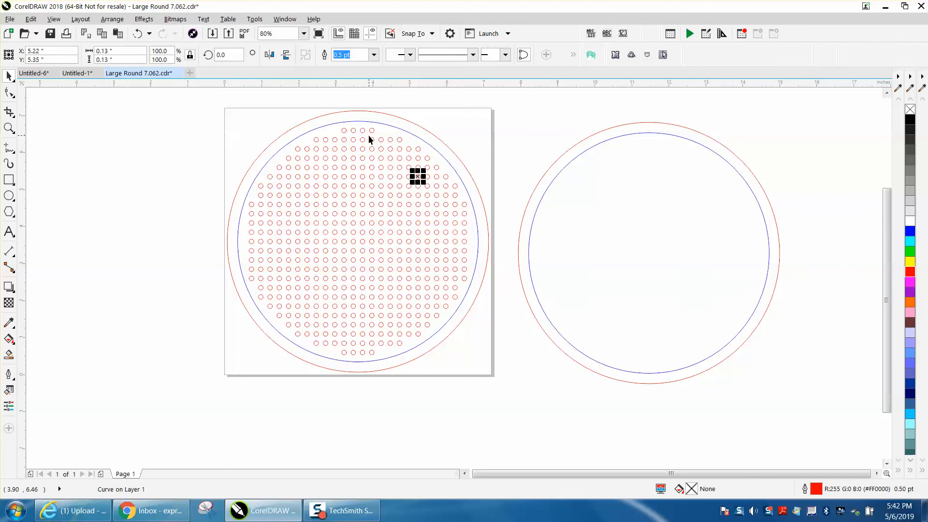
pyautogui.press('Tab')
pyautogui.press('Tab')
pyautogui.press('Tab')
pyautogui.press('Tab')
pyautogui.press('Tab')
pyautogui.press('Tab')
pyautogui.press('Tab')
pyautogui.press('Tab')
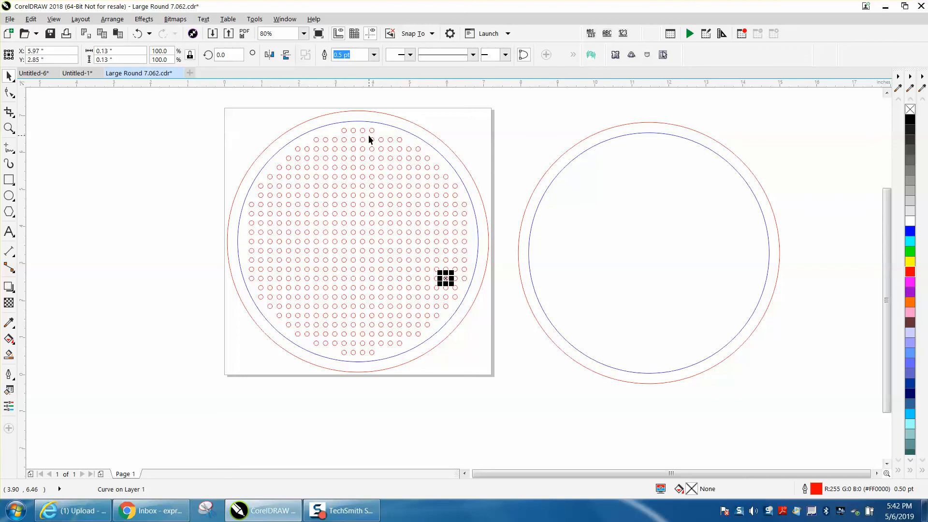
pyautogui.press('Tab')
pyautogui.press('Tab')
pyautogui.press('Tab')
pyautogui.press('Tab')
pyautogui.press('Tab')
pyautogui.press('Tab')
pyautogui.press('Tab')
pyautogui.press('Tab')
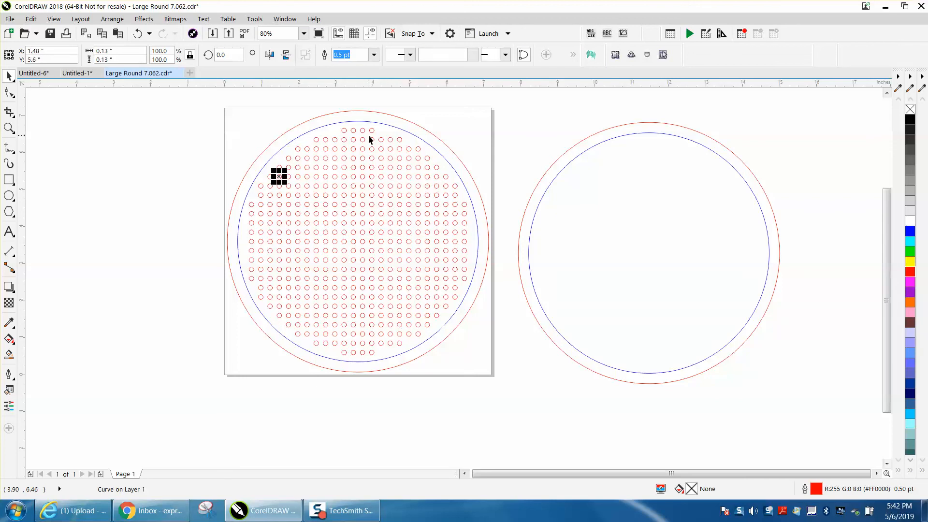
pyautogui.press('Tab')
pyautogui.press('Tab')
pyautogui.press('Tab')
pyautogui.press('Tab')
pyautogui.press('Tab')
pyautogui.press('Tab')
pyautogui.press('Tab')
pyautogui.press('Tab')
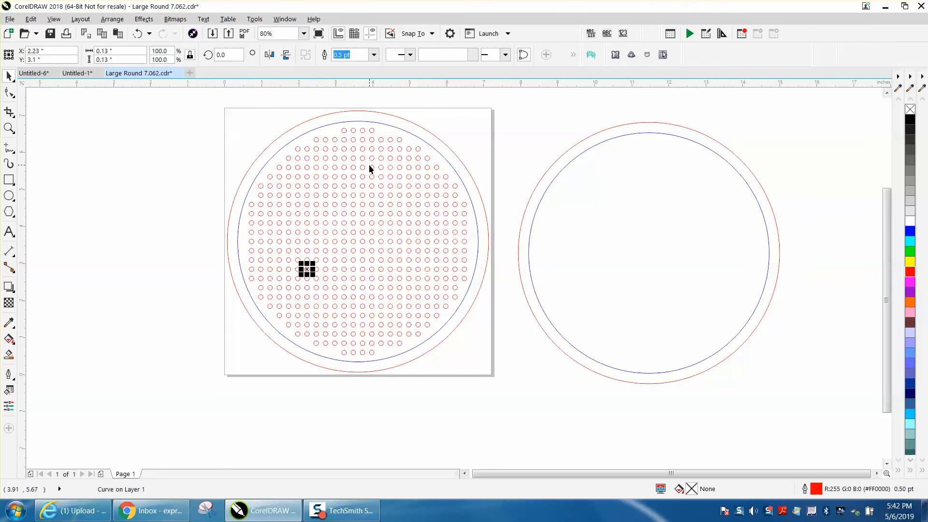
pyautogui.press('Tab')
pyautogui.press('Tab')
pyautogui.press('Tab')
pyautogui.press('Tab')
pyautogui.press('Tab')
pyautogui.press('Tab')
pyautogui.press('Tab')
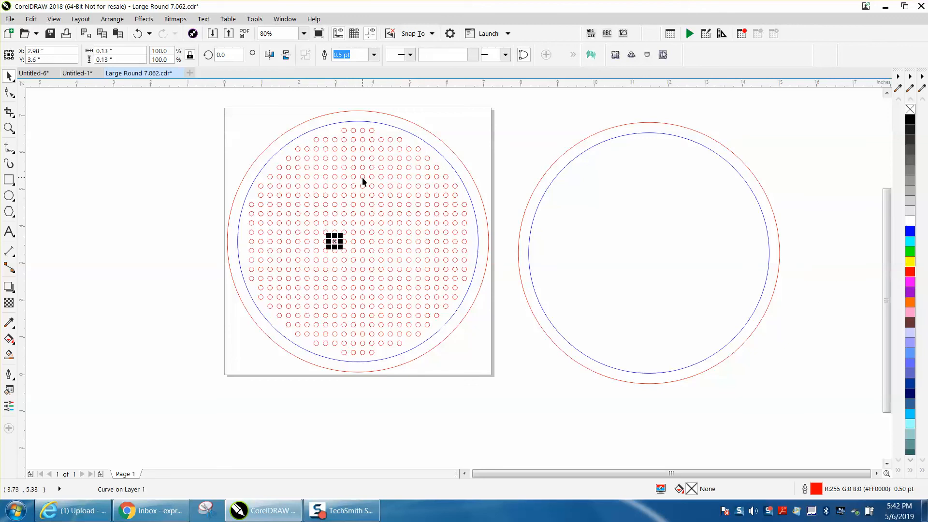
# Continue cycling the selection through the remaining small circles inside the blue circle to check their order
pyautogui.press('Tab')
pyautogui.press('Tab')
pyautogui.press('Tab')
pyautogui.press('Tab')
pyautogui.press('Tab')
pyautogui.press('Tab')
pyautogui.press('Tab')
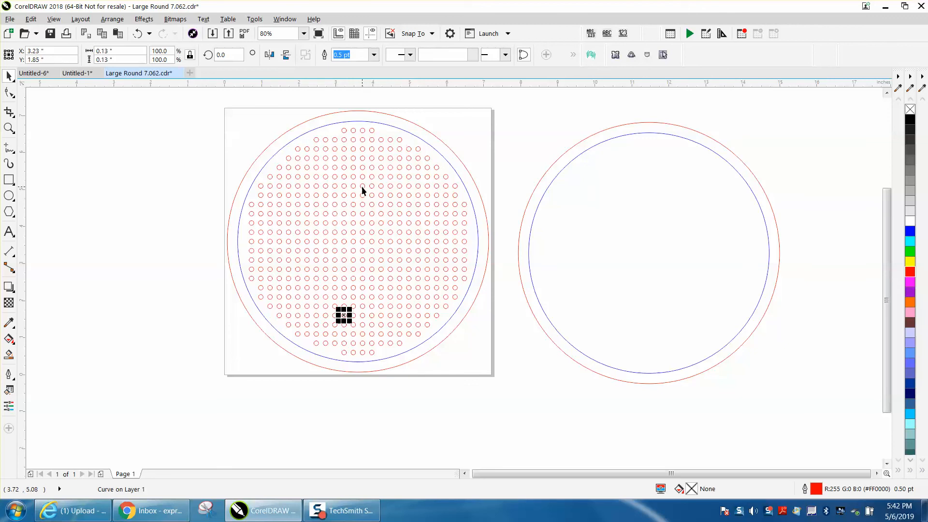
pyautogui.press('Tab')
pyautogui.press('Tab')
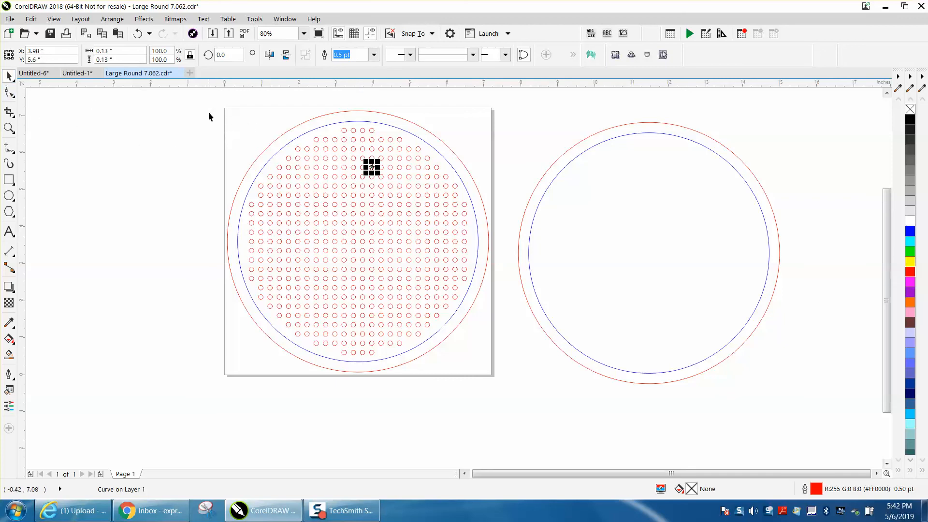
# Select all the small circles inside the blue circle and rotate them by 90 degrees
pyautogui.moveTo(209, 114); pyautogui.dragTo(470, 316)
pyautogui.moveTo(511, 354); pyautogui.dragTo(511, 355)
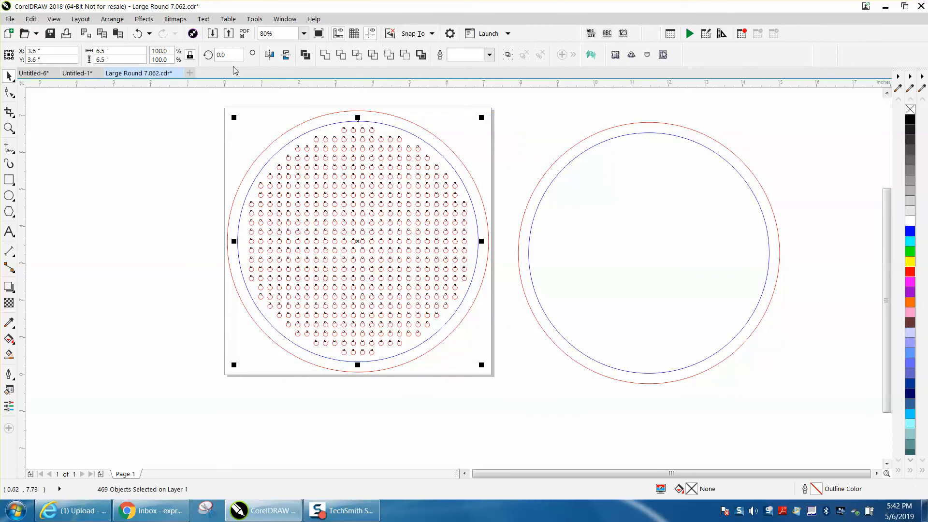
pyautogui.write('90')
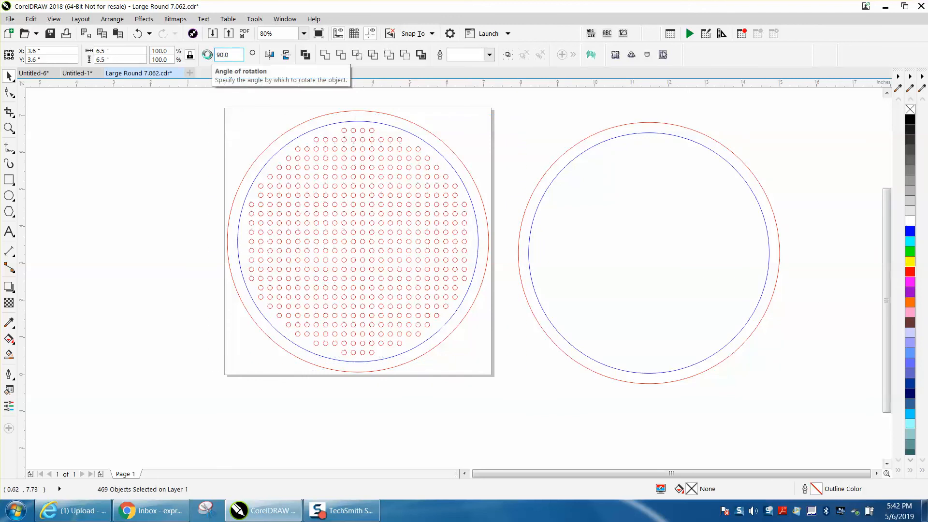
pyautogui.press('Return')
pyautogui.click(239, 125)
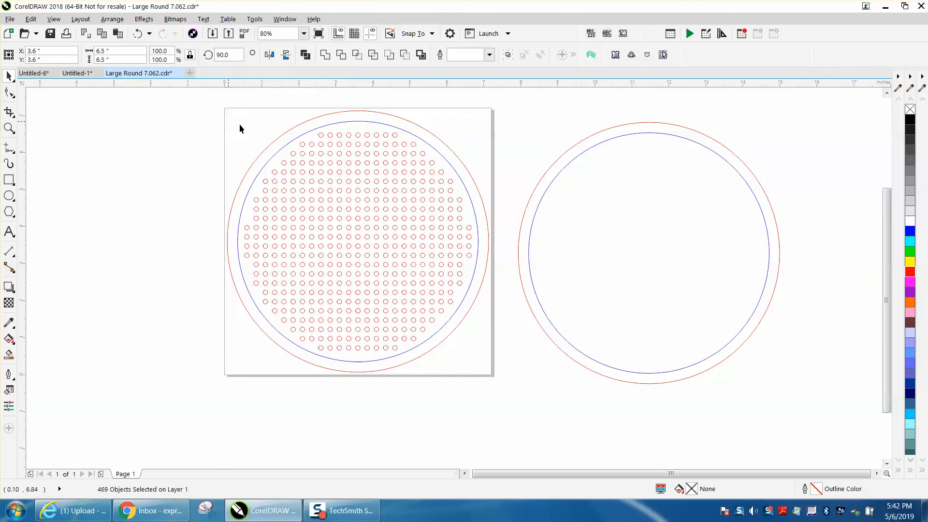
# Cycle the selection through the rotated small circles, starting from the leftmost circle of the top row, to check their order
pyautogui.click(320, 135)
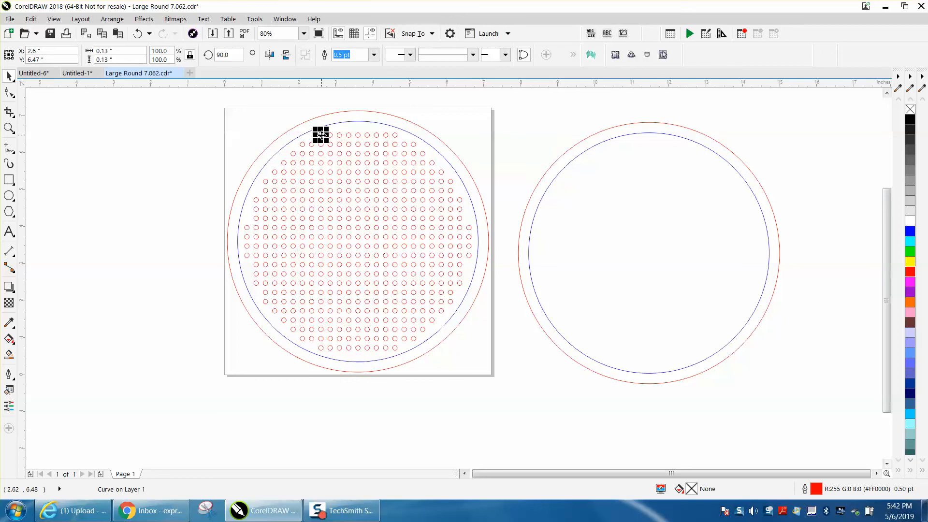
pyautogui.press('Tab')
pyautogui.press('Tab')
pyautogui.press('Tab')
pyautogui.press('Tab')
pyautogui.press('Tab')
pyautogui.press('Tab')
pyautogui.press('Tab')
pyautogui.press('Tab')
pyautogui.press('Tab')
pyautogui.press('Tab')
pyautogui.press('Tab')
pyautogui.press('Tab')
pyautogui.press('Tab')
pyautogui.press('Tab')
pyautogui.press('Tab')
pyautogui.press('Tab')
pyautogui.press('Tab')
pyautogui.press('Tab')
pyautogui.press('Tab')
pyautogui.press('Tab')
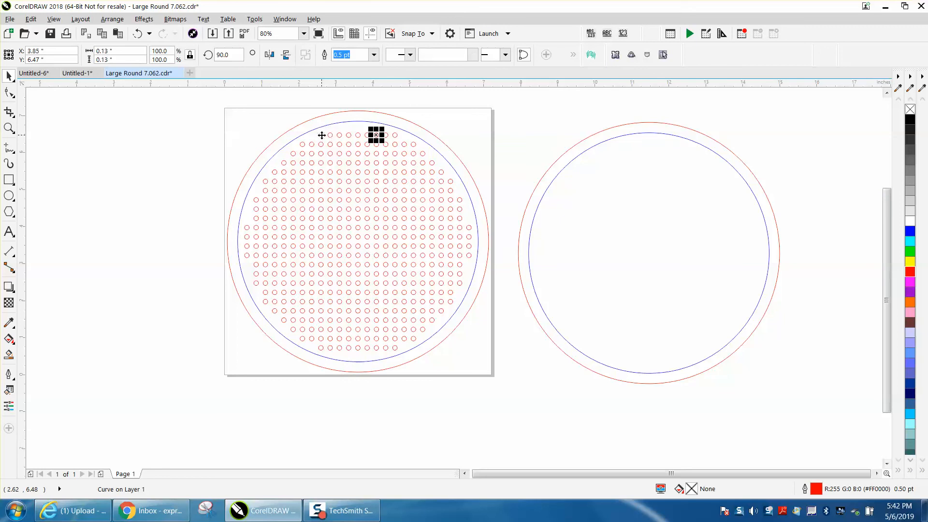
pyautogui.press('Tab')
pyautogui.press('Tab')
pyautogui.press('Tab')
pyautogui.press('Tab')
pyautogui.press('Tab')
pyautogui.press('Tab')
pyautogui.press('Tab')
pyautogui.press('Tab')
pyautogui.press('Tab')
pyautogui.press('Tab')
pyautogui.press('Tab')
pyautogui.press('Tab')
pyautogui.press('Tab')
pyautogui.press('Tab')
pyautogui.press('Tab')
pyautogui.press('Tab')
pyautogui.press('Tab')
pyautogui.press('Tab')
pyautogui.press('Tab')
pyautogui.press('Tab')
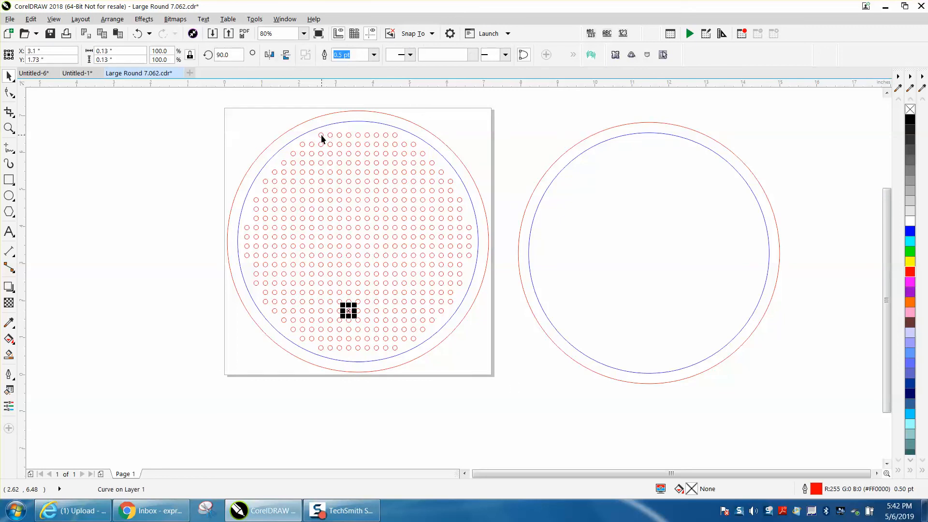
pyautogui.press('Tab')
pyautogui.press('Tab')
pyautogui.press('Tab')
pyautogui.press('Tab')
pyautogui.press('Tab')
pyautogui.press('Tab')
pyautogui.press('Tab')
pyautogui.press('Tab')
pyautogui.press('Tab')
pyautogui.press('Tab')
pyautogui.press('Tab')
pyautogui.press('Tab')
pyautogui.press('Tab')
pyautogui.press('Tab')
pyautogui.press('Tab')
pyautogui.press('Tab')
pyautogui.press('Tab')
pyautogui.press('Tab')
pyautogui.press('Tab')
pyautogui.press('Tab')
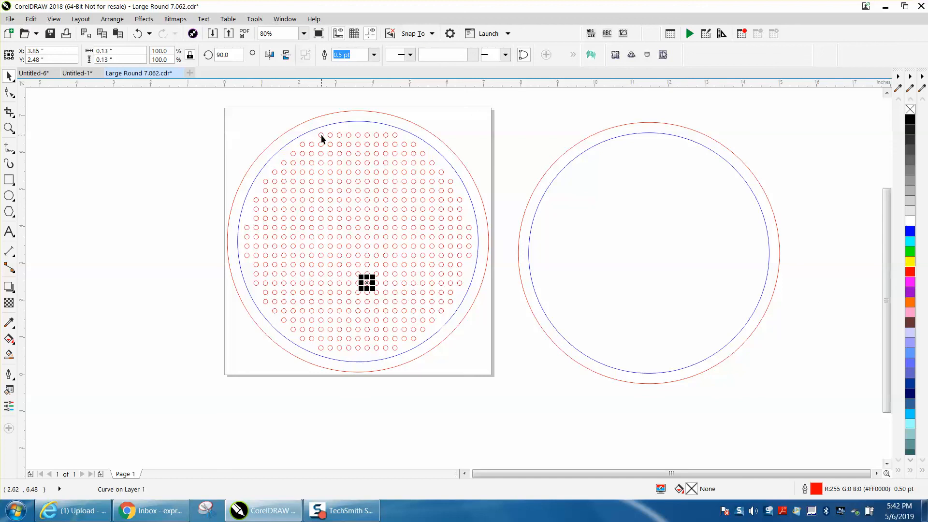
pyautogui.press('Tab')
pyautogui.press('Tab')
pyautogui.press('Tab')
pyautogui.press('Tab')
pyautogui.press('Tab')
pyautogui.press('Tab')
pyautogui.press('Tab')
pyautogui.press('Tab')
pyautogui.press('Tab')
pyautogui.press('Tab')
pyautogui.press('Tab')
pyautogui.press('Tab')
pyautogui.press('Tab')
pyautogui.press('Tab')
pyautogui.press('Tab')
pyautogui.press('Tab')
pyautogui.press('Tab')
pyautogui.press('Tab')
pyautogui.press('Tab')
pyautogui.press('Tab')
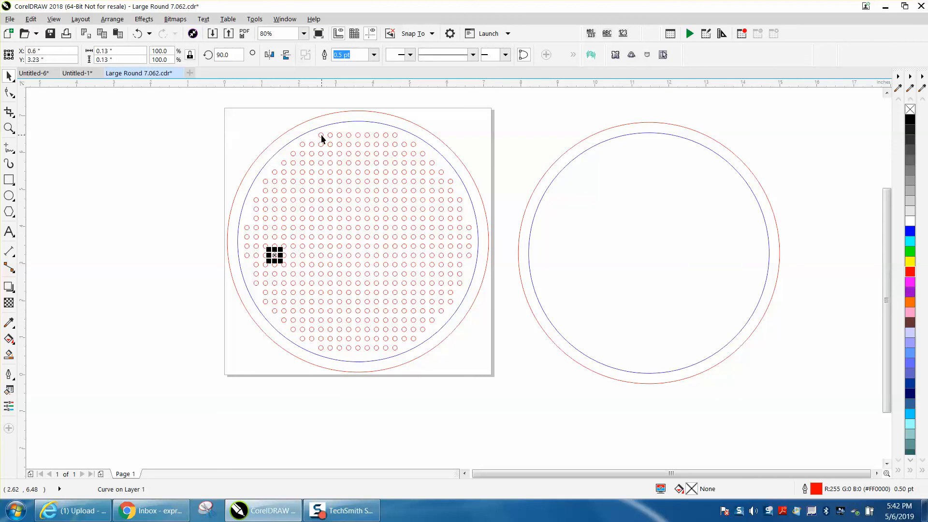
pyautogui.press('Tab')
pyautogui.press('Tab')
pyautogui.press('Tab')
pyautogui.press('Tab')
pyautogui.press('Tab')
pyautogui.press('Tab')
pyautogui.press('Tab')
pyautogui.press('Tab')
pyautogui.press('Tab')
pyautogui.press('Tab')
pyautogui.press('Tab')
pyautogui.press('Tab')
pyautogui.press('Tab')
pyautogui.press('Tab')
pyautogui.press('Tab')
pyautogui.press('Tab')
pyautogui.press('Tab')
pyautogui.press('Tab')
pyautogui.press('Tab')
pyautogui.press('Tab')
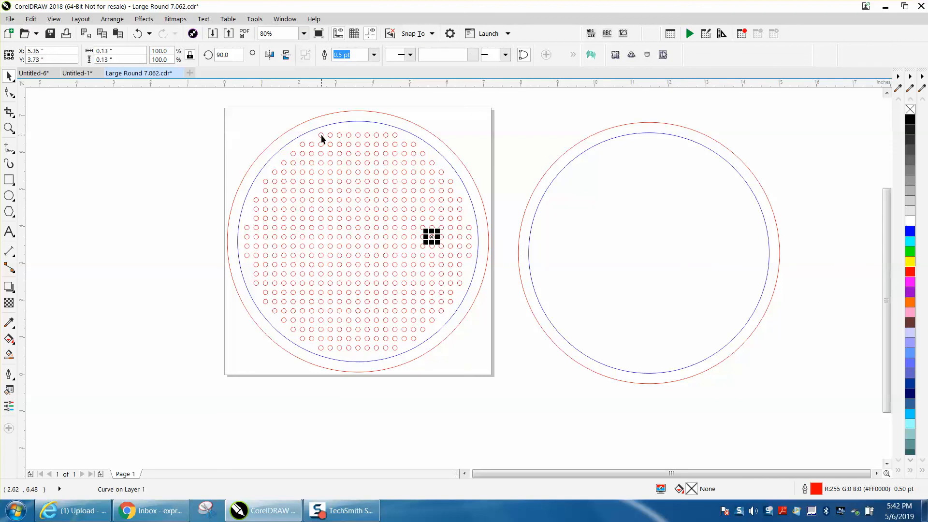
pyautogui.press('Tab')
pyautogui.press('Tab')
pyautogui.press('Tab')
pyautogui.press('Tab')
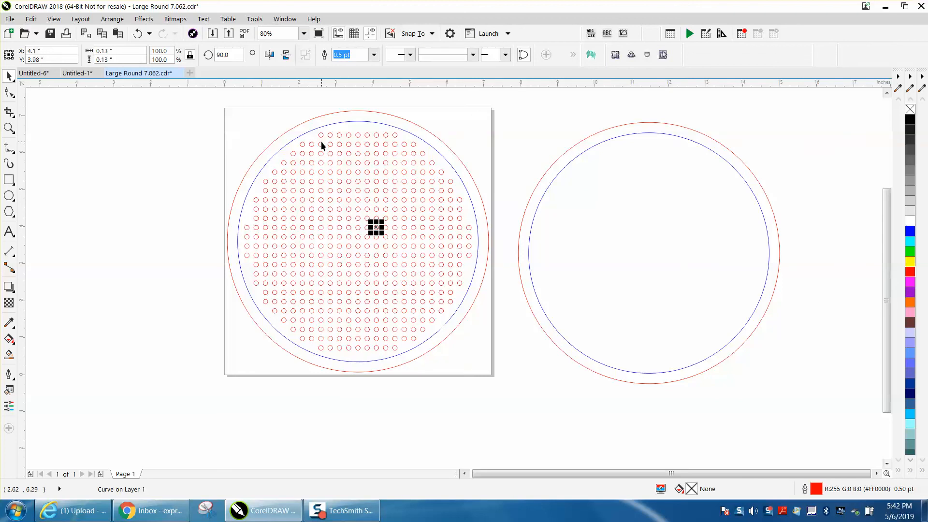
pyautogui.press('Tab')
pyautogui.press('Tab')
pyautogui.press('Tab')
pyautogui.press('Tab')
pyautogui.press('Tab')
pyautogui.press('Tab')
pyautogui.press('Tab')
pyautogui.press('Tab')
pyautogui.press('Tab')
pyautogui.press('Tab')
pyautogui.press('Tab')
pyautogui.press('Tab')
pyautogui.press('Tab')
pyautogui.press('Tab')
pyautogui.press('Tab')
pyautogui.press('Tab')
pyautogui.press('Tab')
pyautogui.press('Tab')
pyautogui.press('Tab')
pyautogui.press('Tab')
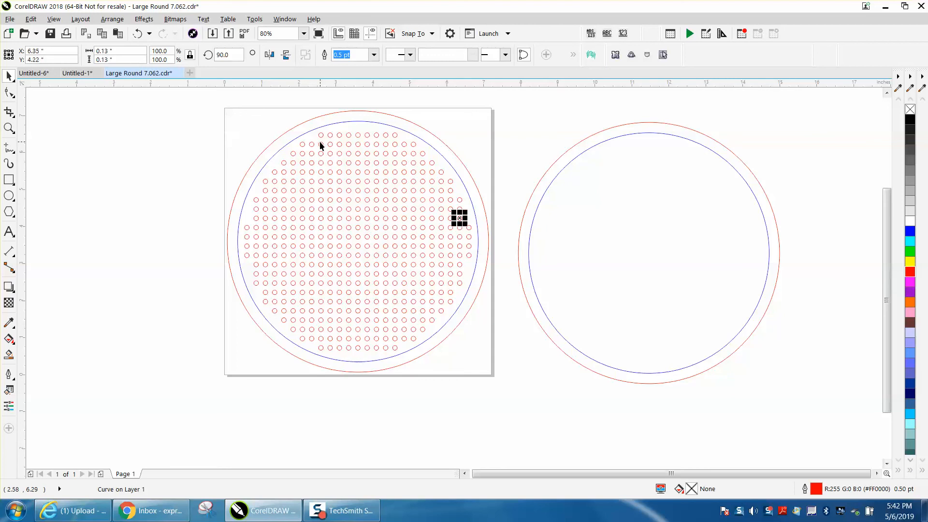
pyautogui.press('Tab')
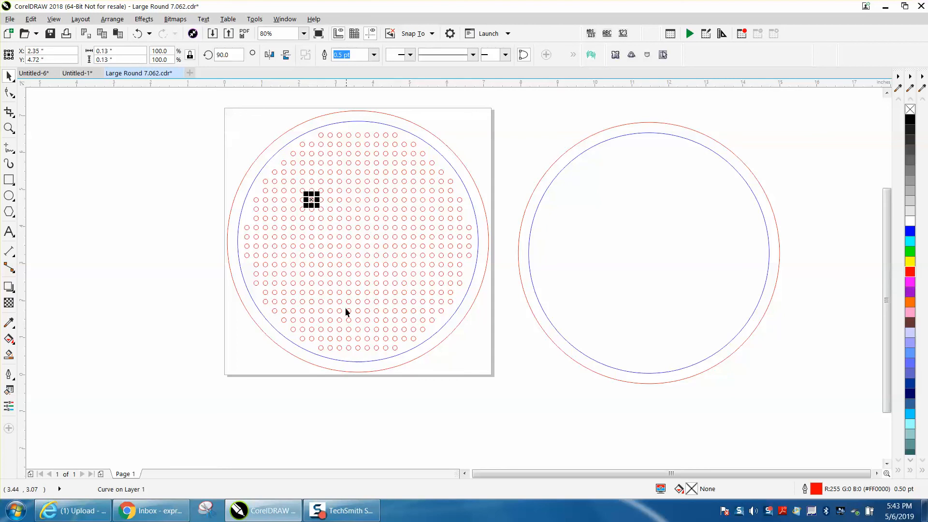
# Select the third circle of the bottom row and zoom in on the lower rows of the pattern
pyautogui.click(339, 346)
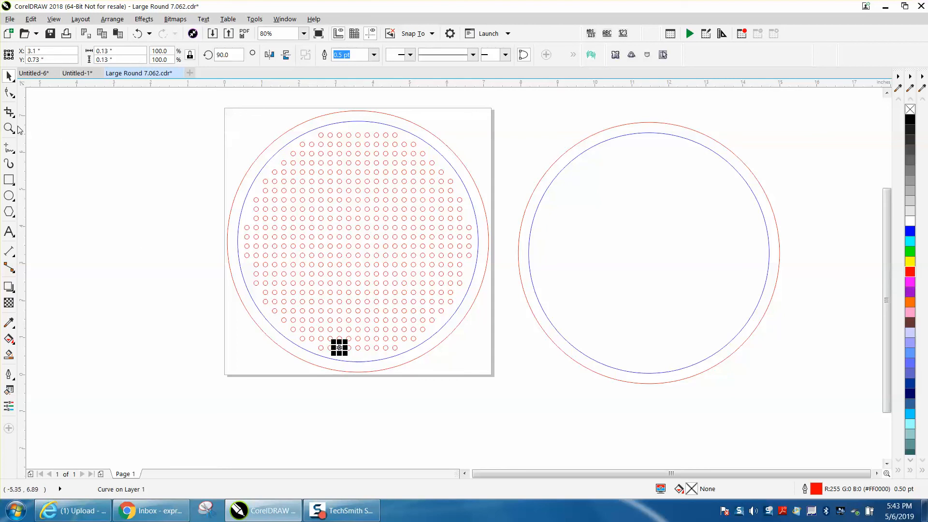
pyautogui.moveTo(265, 321); pyautogui.dragTo(515, 387)
pyautogui.press('space')
pyautogui.scroll(-2, 194, 247)
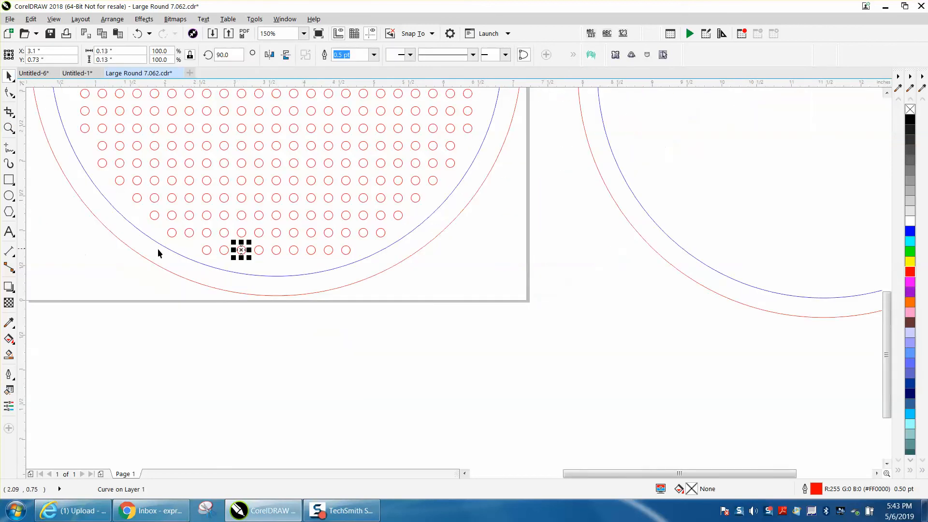
pyautogui.moveTo(74, 209); pyautogui.dragTo(152, 230)
pyautogui.moveTo(98, 222); pyautogui.dragTo(140, 240)
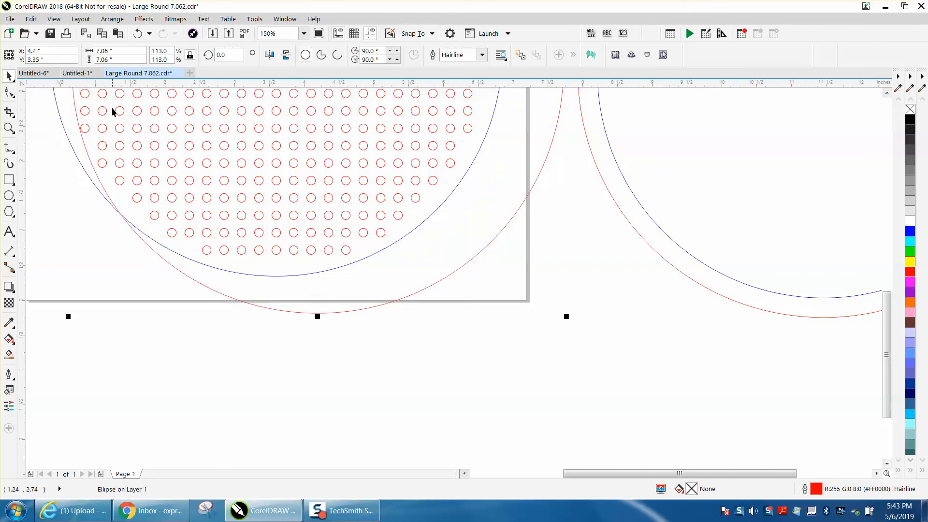
pyautogui.click(138, 34)
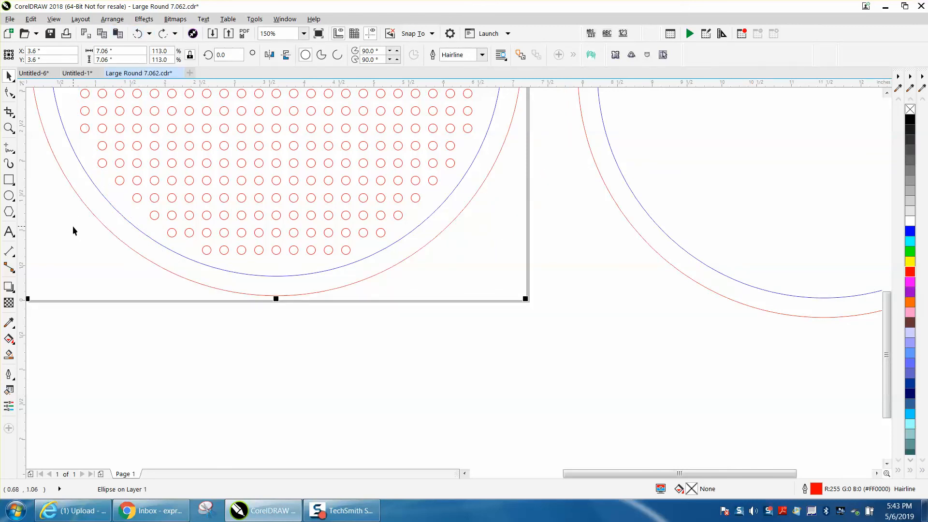
# Group the circles in the second row from the bottom and mirror the group horizontally
pyautogui.moveTo(74, 223); pyautogui.dragTo(396, 242)
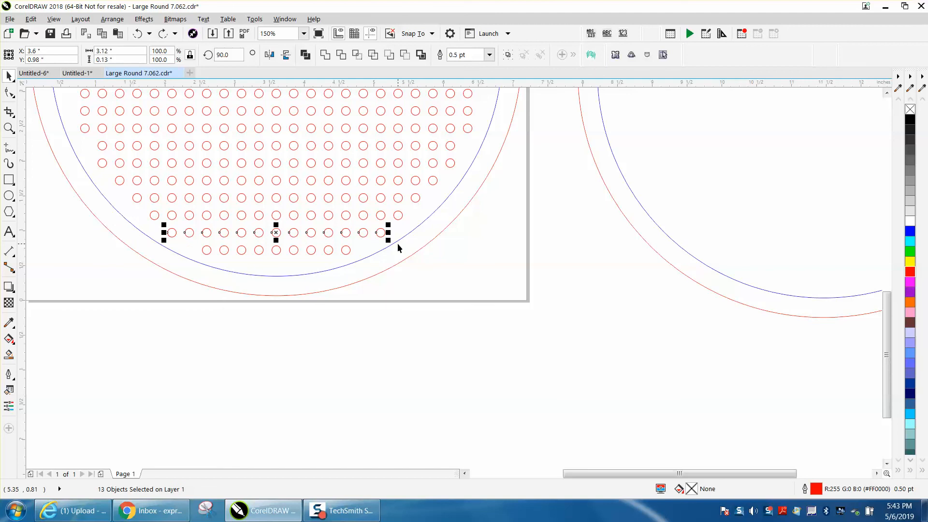
pyautogui.hotkey('ctrl', 'g')
pyautogui.click(269, 56)
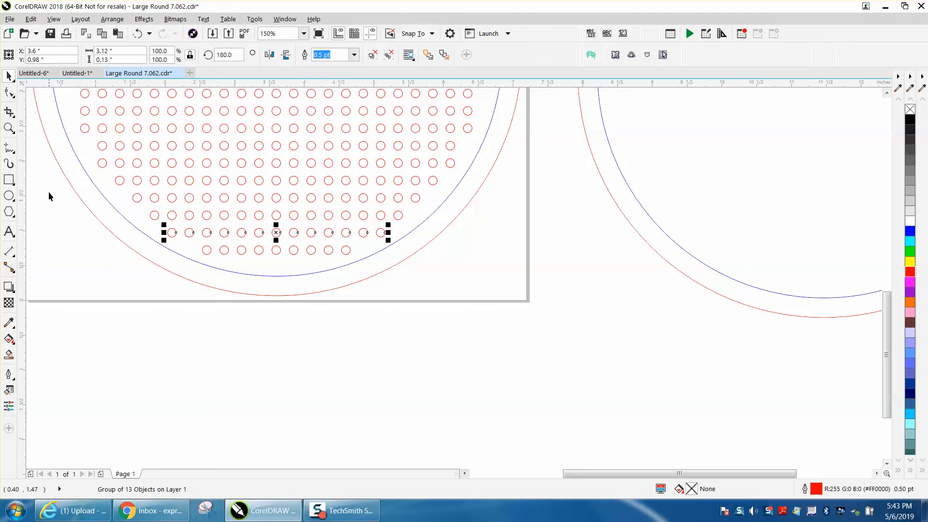
# Group the circles in the fourth row from the bottom and mirror the group horizontally
pyautogui.moveTo(48, 191); pyautogui.dragTo(146, 199)
pyautogui.moveTo(420, 203); pyautogui.dragTo(433, 204)
pyautogui.hotkey('ctrl', 'g')
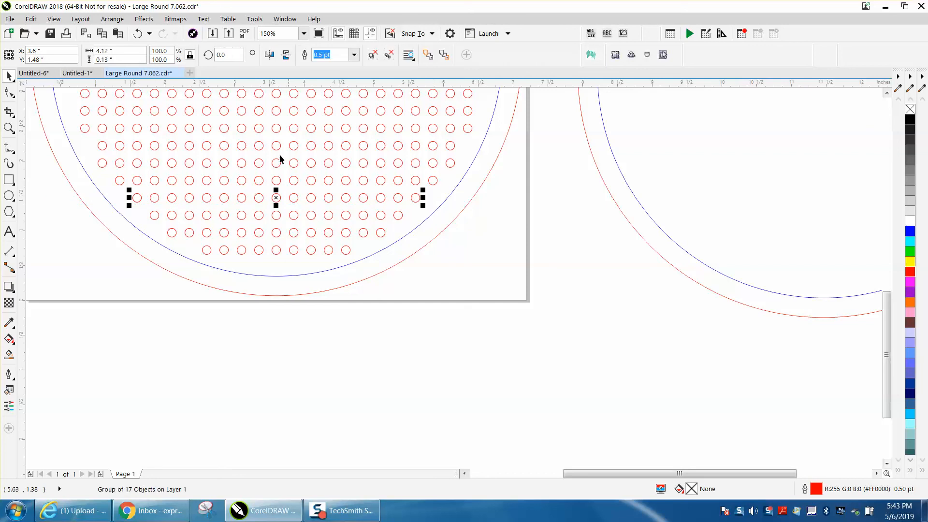
pyautogui.click(270, 55)
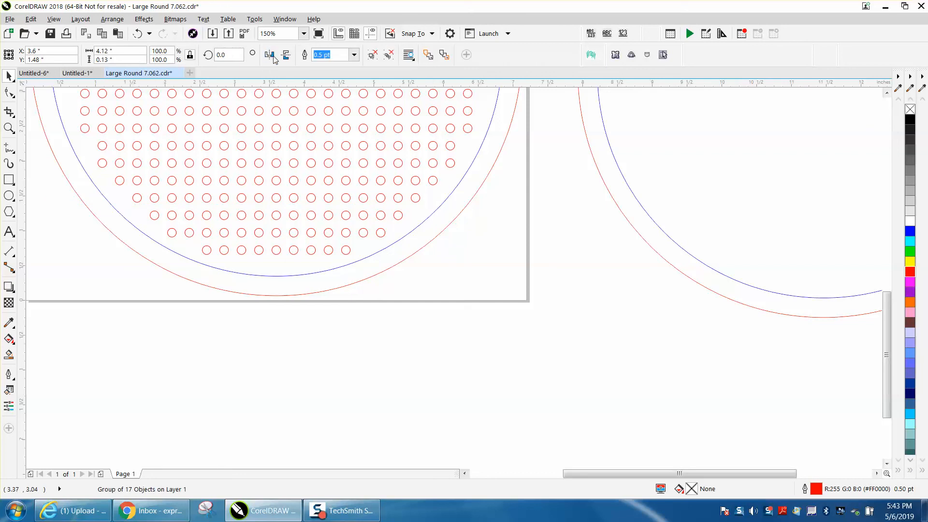
# Cycle the selection onward from the last circle of the bottom row to check the order of the lower rows
pyautogui.click(345, 254)
pyautogui.press('Tab')
pyautogui.press('Tab')
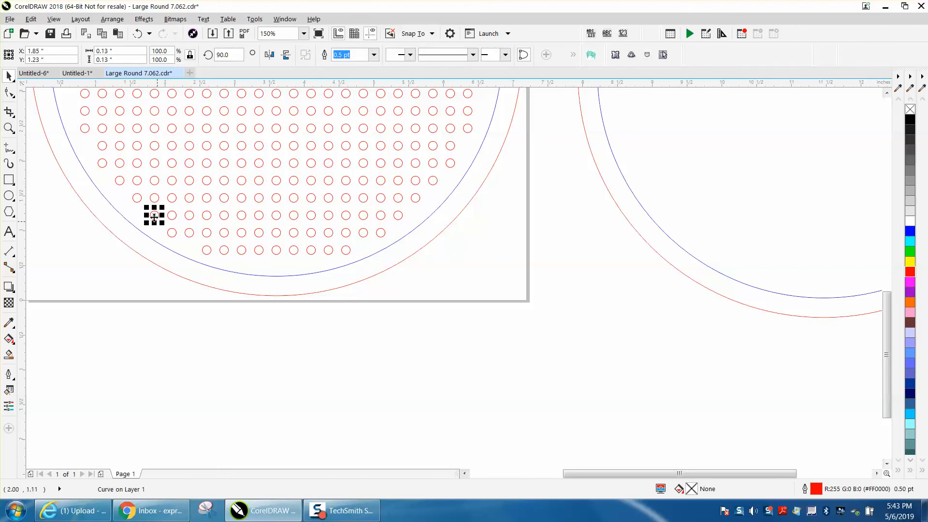
# Ungroup the mirrored row groups within the bottom four rows of circles and clear the selection
pyautogui.moveTo(57, 194); pyautogui.dragTo(444, 277)
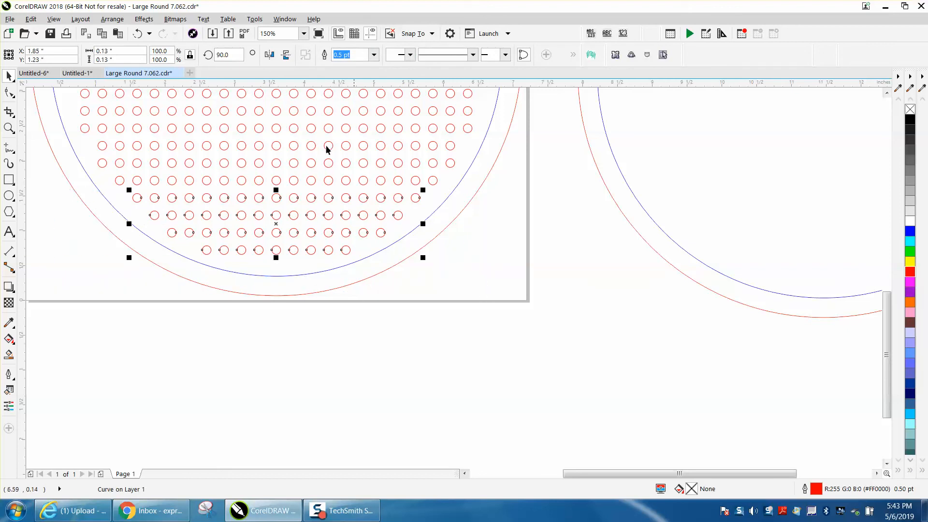
pyautogui.click(112, 19)
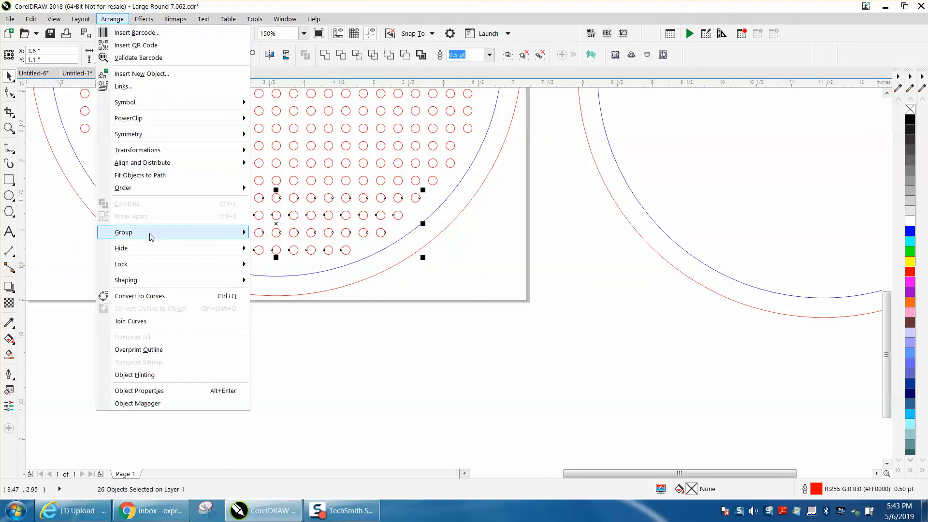
pyautogui.moveTo(149, 233)
pyautogui.click(293, 247)
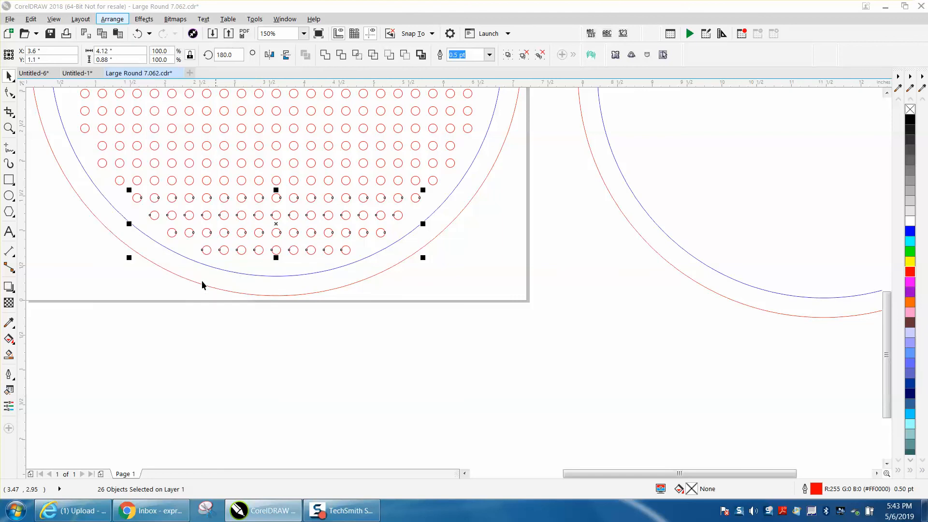
pyautogui.click(203, 280)
# Cycle the selection from the last circle of the bottom row up to the fourth row to check the stacking order
pyautogui.click(348, 251)
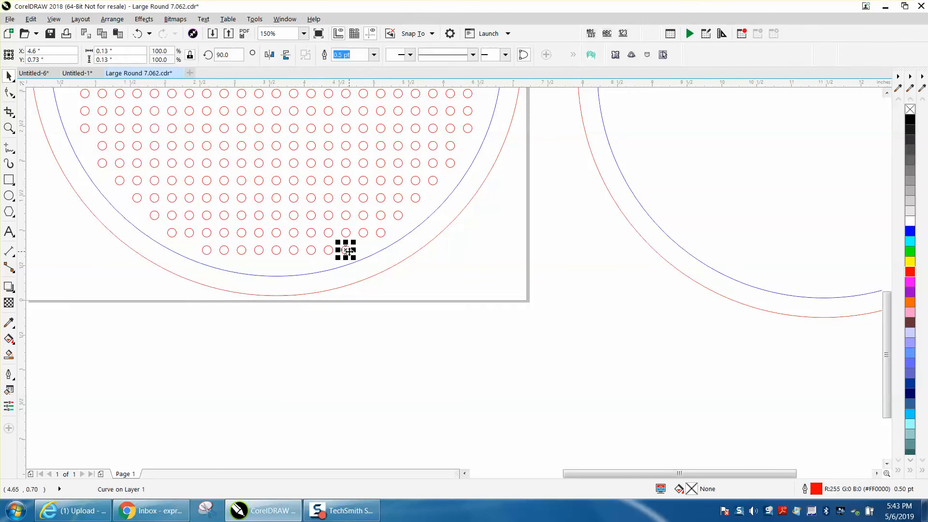
pyautogui.press('Tab')
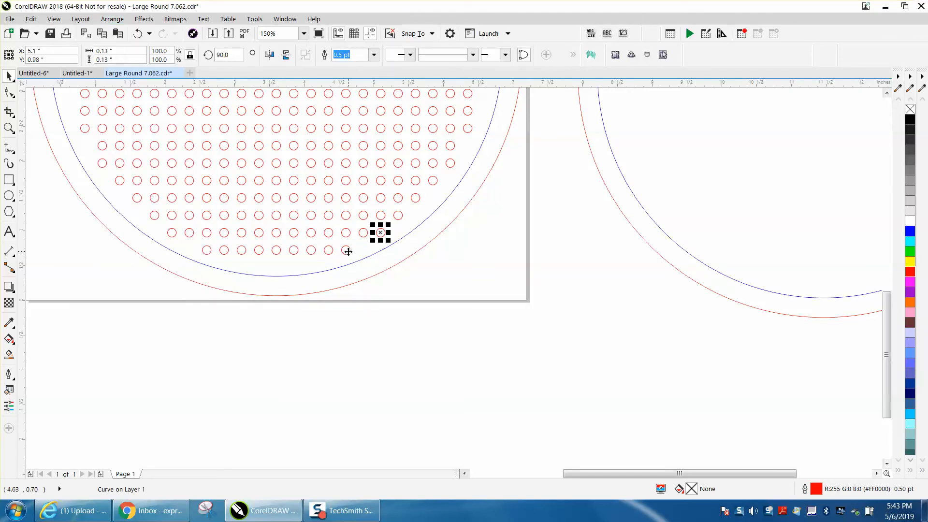
pyautogui.press('Tab')
pyautogui.press('Tab')
pyautogui.press('Tab')
pyautogui.press('Tab')
pyautogui.press('Tab')
pyautogui.press('Tab')
pyautogui.press('Tab')
pyautogui.press('Tab')
pyautogui.press('Tab')
pyautogui.press('Tab')
pyautogui.press('Tab')
pyautogui.press('Tab')
pyautogui.press('Tab')
pyautogui.press('Tab')
pyautogui.press('Tab')
pyautogui.press('Tab')
pyautogui.hotkey('shift', 'Tab')
pyautogui.hotkey('shift', 'Tab')
pyautogui.hotkey('shift', 'Tab')
pyautogui.hotkey('shift', 'Tab')
pyautogui.hotkey('shift', 'Tab')
pyautogui.hotkey('shift', 'Tab')
pyautogui.hotkey('shift', 'Tab')
pyautogui.hotkey('shift', 'Tab')
pyautogui.hotkey('shift', 'Tab')
pyautogui.hotkey('shift', 'Tab')
pyautogui.hotkey('shift', 'Tab')
pyautogui.hotkey('shift', 'Tab')
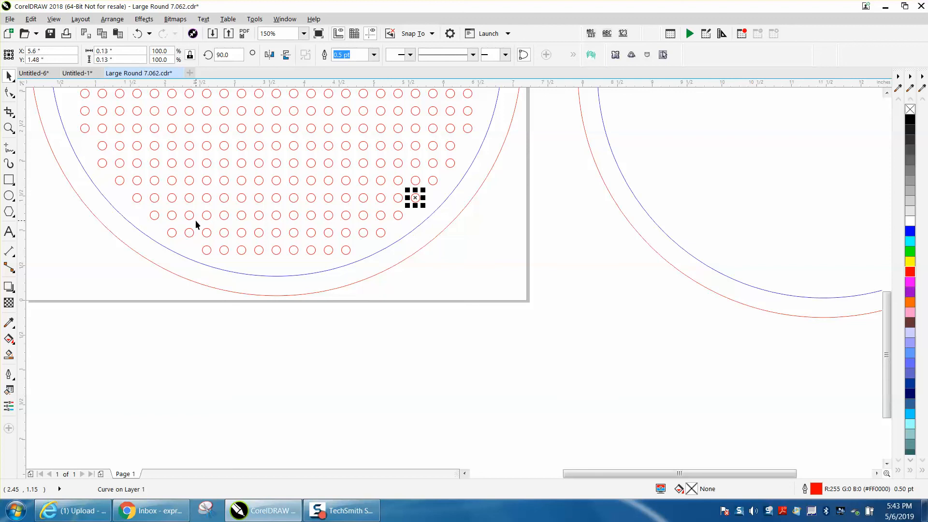
# Cycle the selection through the fourth row from the bottom, from its right end to its left end, to check its order
pyautogui.press('Tab')
pyautogui.press('Tab')
pyautogui.press('Tab')
pyautogui.press('Tab')
pyautogui.press('Tab')
pyautogui.press('Tab')
pyautogui.press('Tab')
pyautogui.press('Tab')
pyautogui.press('Tab')
pyautogui.press('Tab')
pyautogui.press('Tab')
pyautogui.press('Tab')
pyautogui.press('Tab')
pyautogui.press('Tab')
pyautogui.press('Tab')
pyautogui.press('Tab')
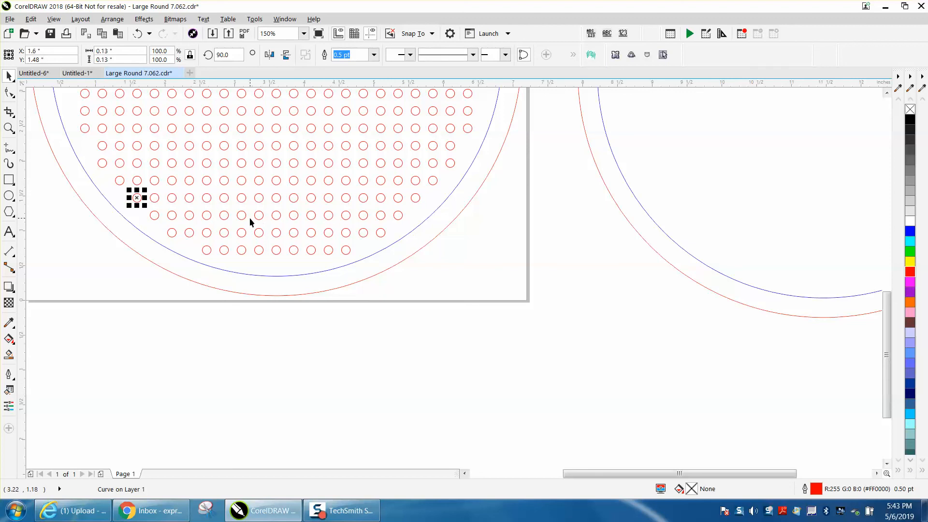
# Frame the entire perforated round pattern in view to examine all its rows
pyautogui.scroll(-2, 249, 217)
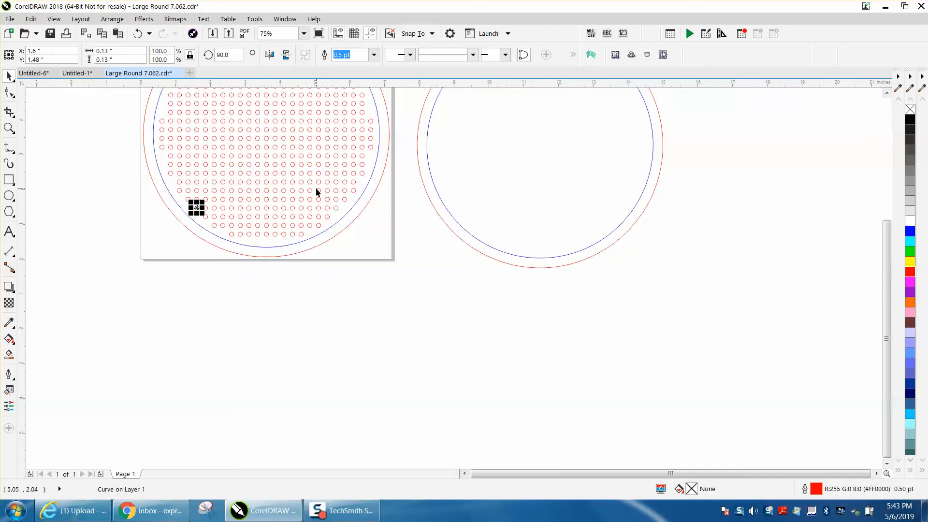
pyautogui.scroll(-2, 293, 234)
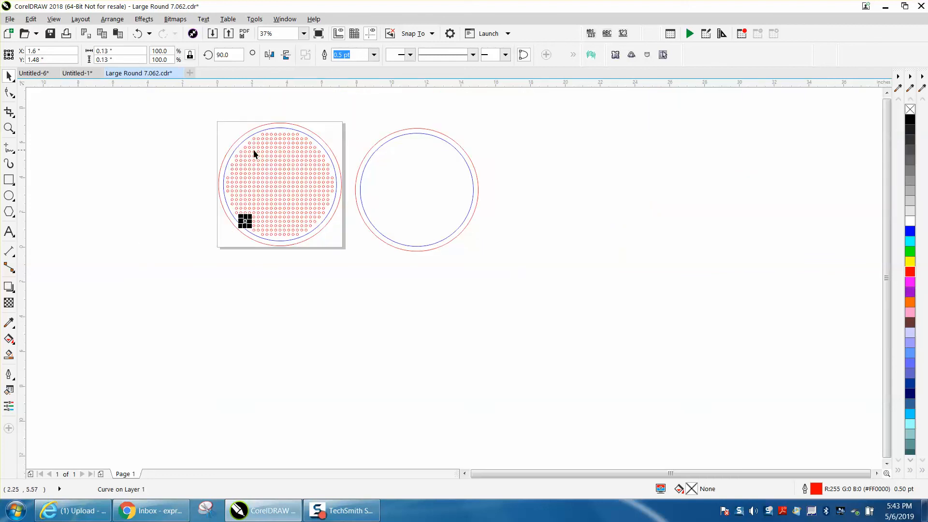
pyautogui.click(11, 129)
pyautogui.moveTo(199, 119); pyautogui.dragTo(407, 260)
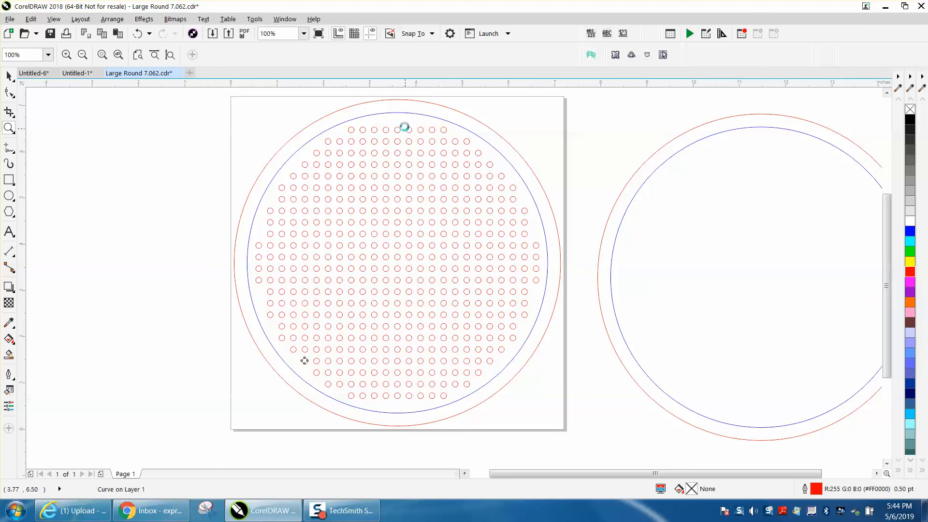
pyautogui.rightClick(359, 187)
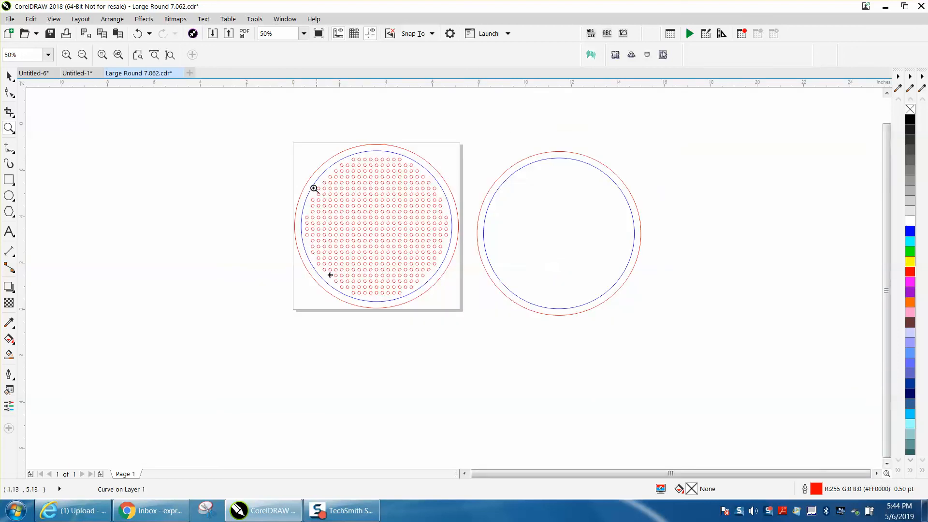
pyautogui.moveTo(287, 133); pyautogui.dragTo(523, 307)
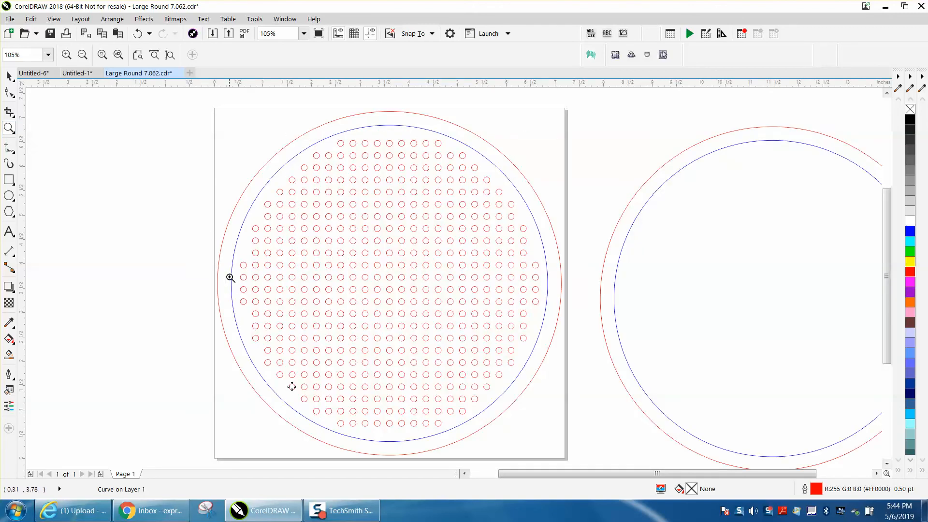